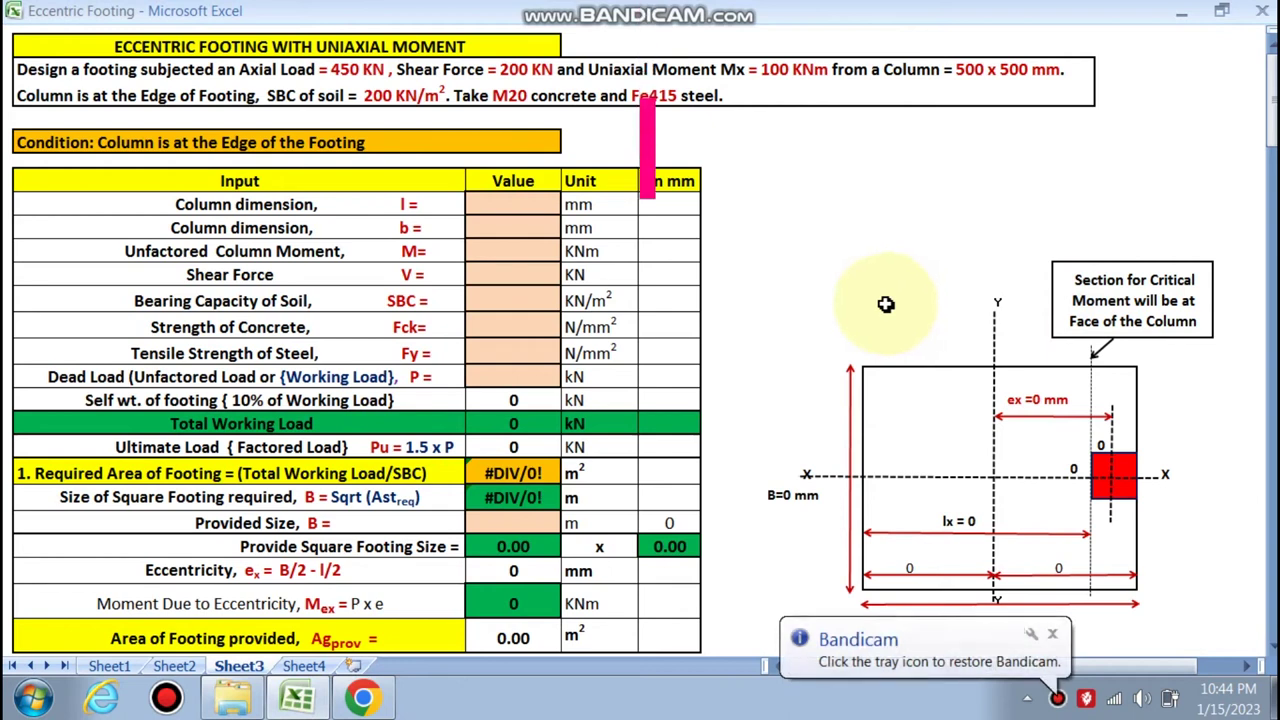
Step: Enter column size 500 × 500 mm, moment 100, shear 200 and SBC 200
drag(856, 297, 872, 312)
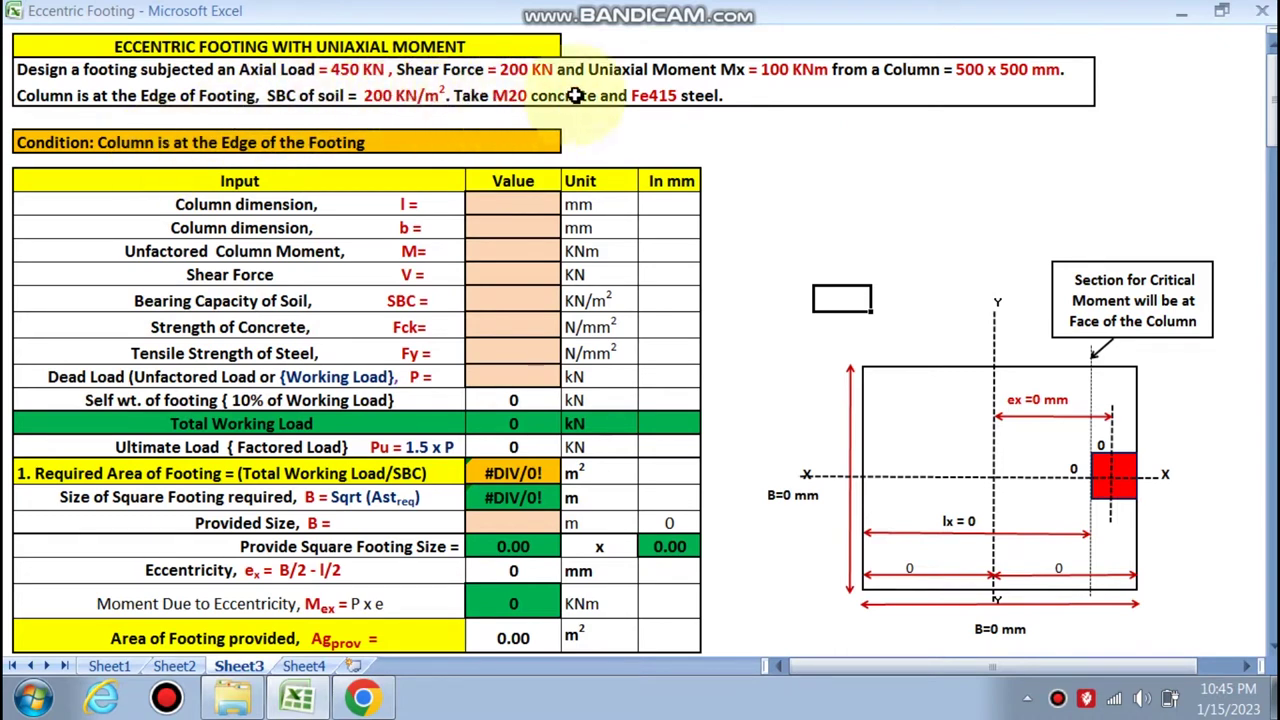
scroll(597, 203, down, 1)
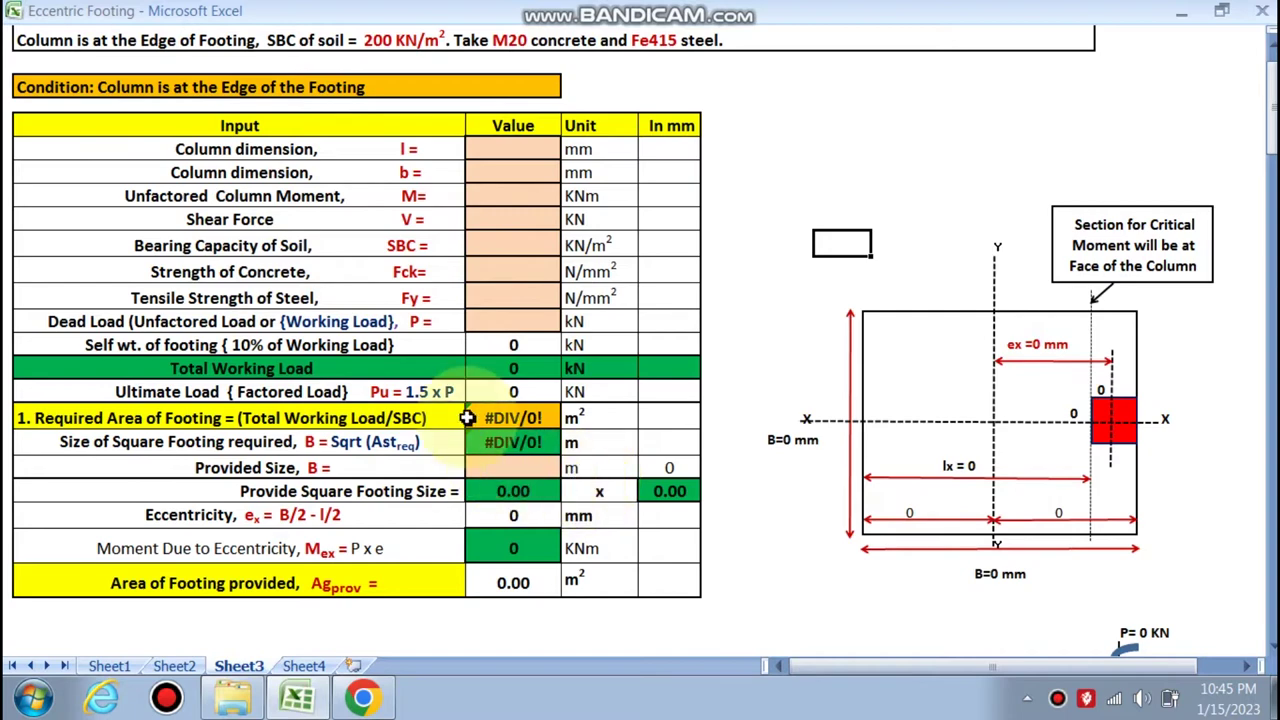
scroll(467, 418, down, 1)
scroll(472, 414, down, 4)
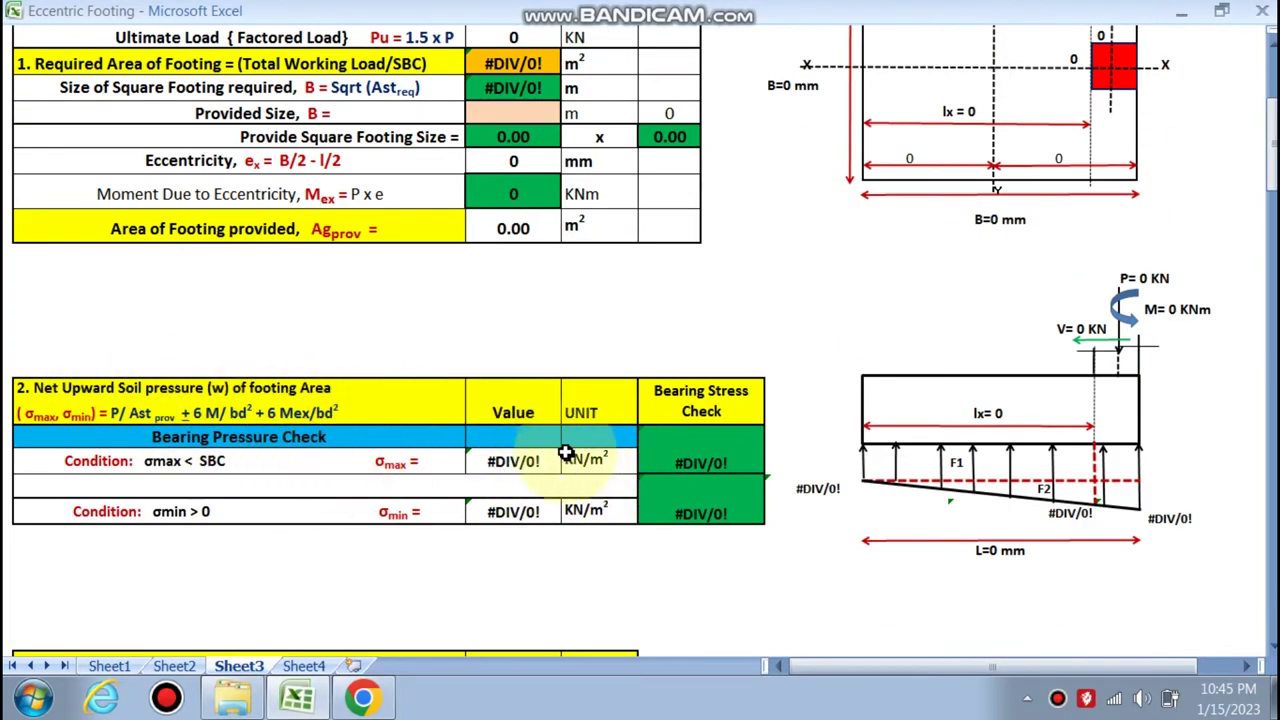
scroll(425, 470, down, 5)
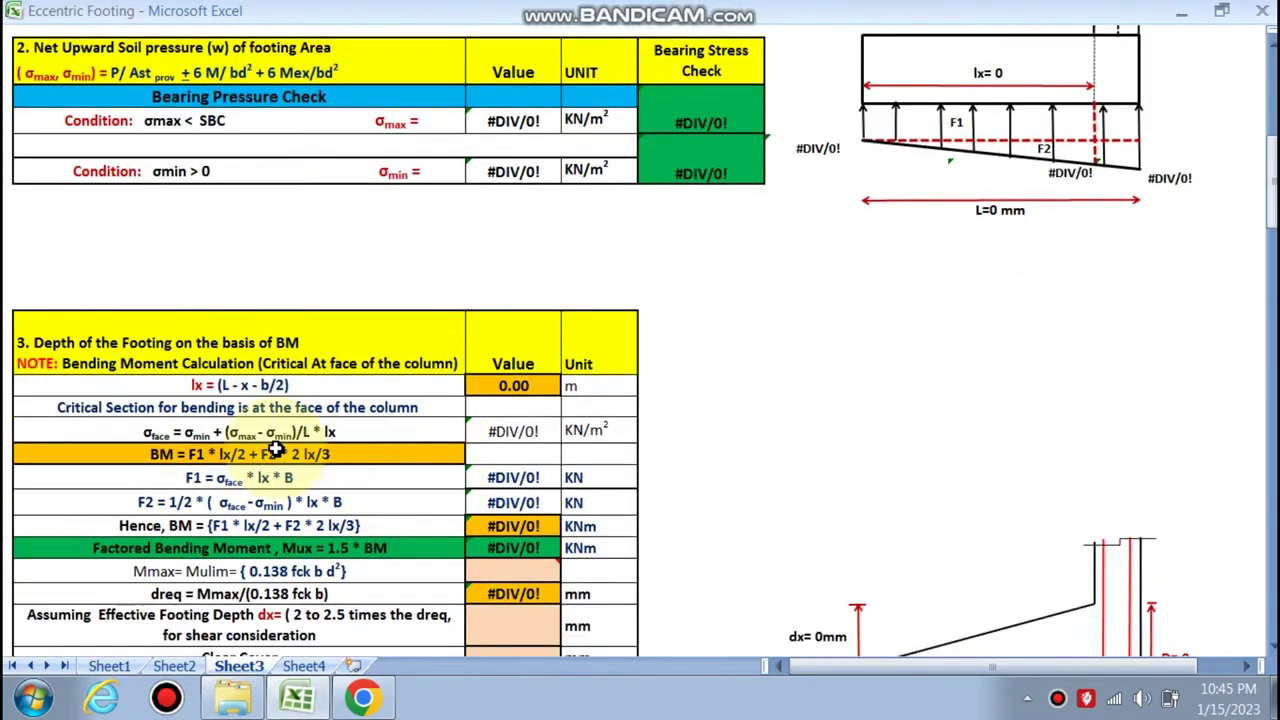
scroll(152, 366, down, 4)
mouse_move(491, 413)
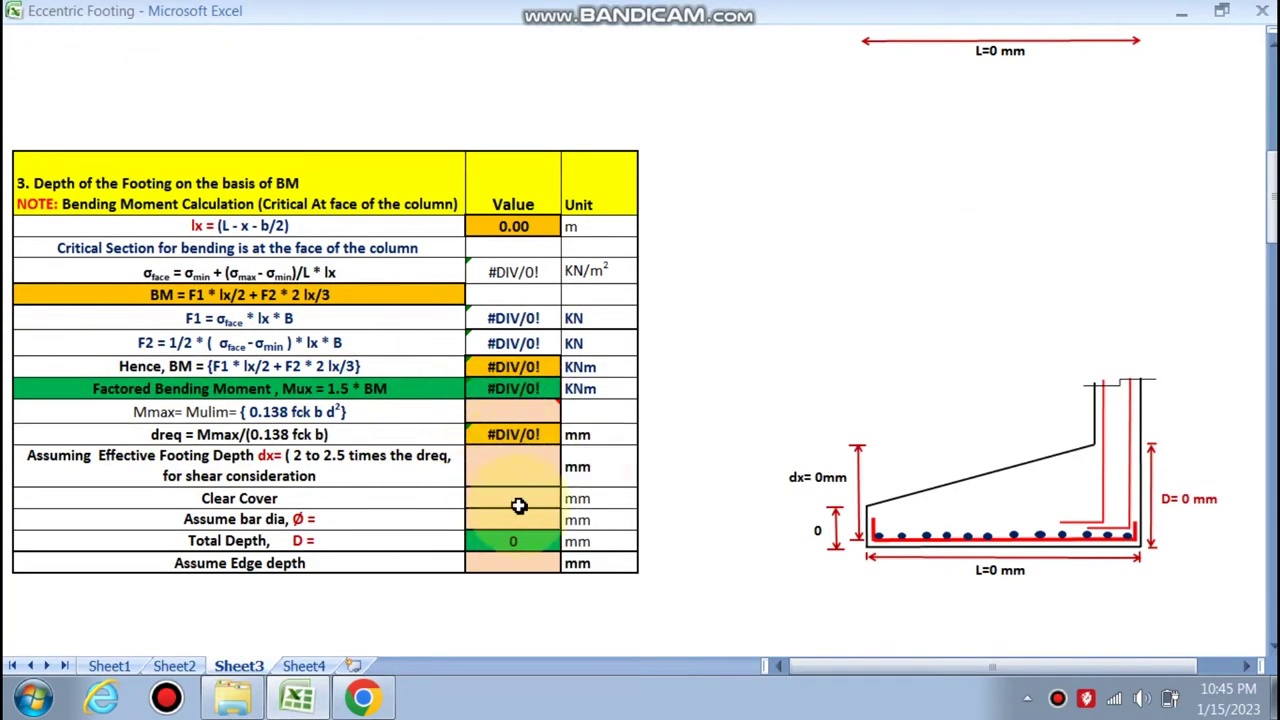
scroll(315, 380, down, 1)
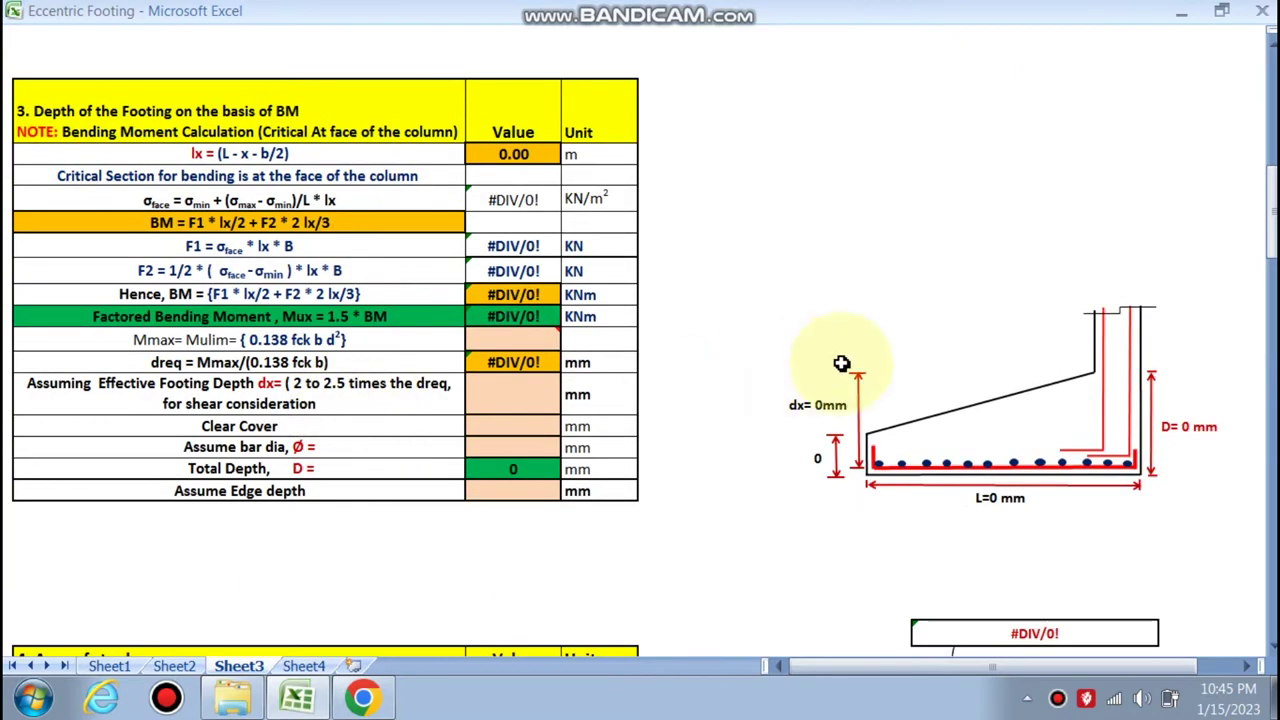
scroll(233, 283, down, 6)
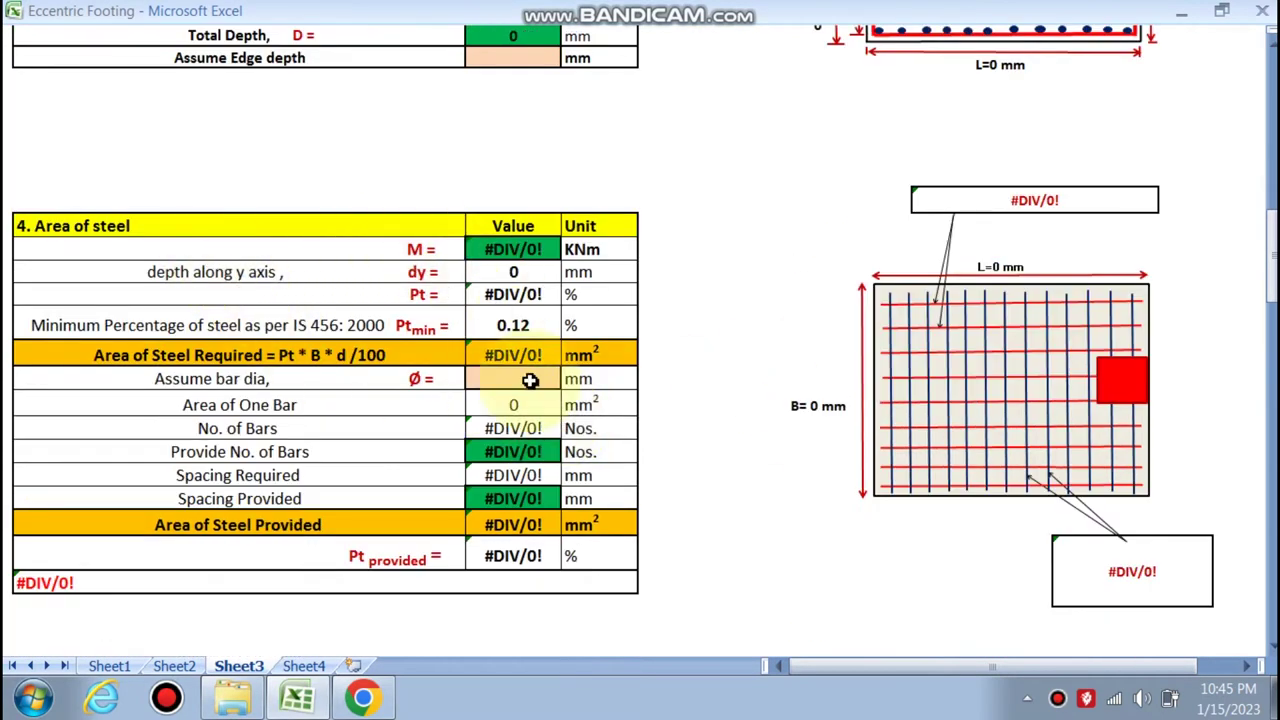
scroll(355, 418, down, 2)
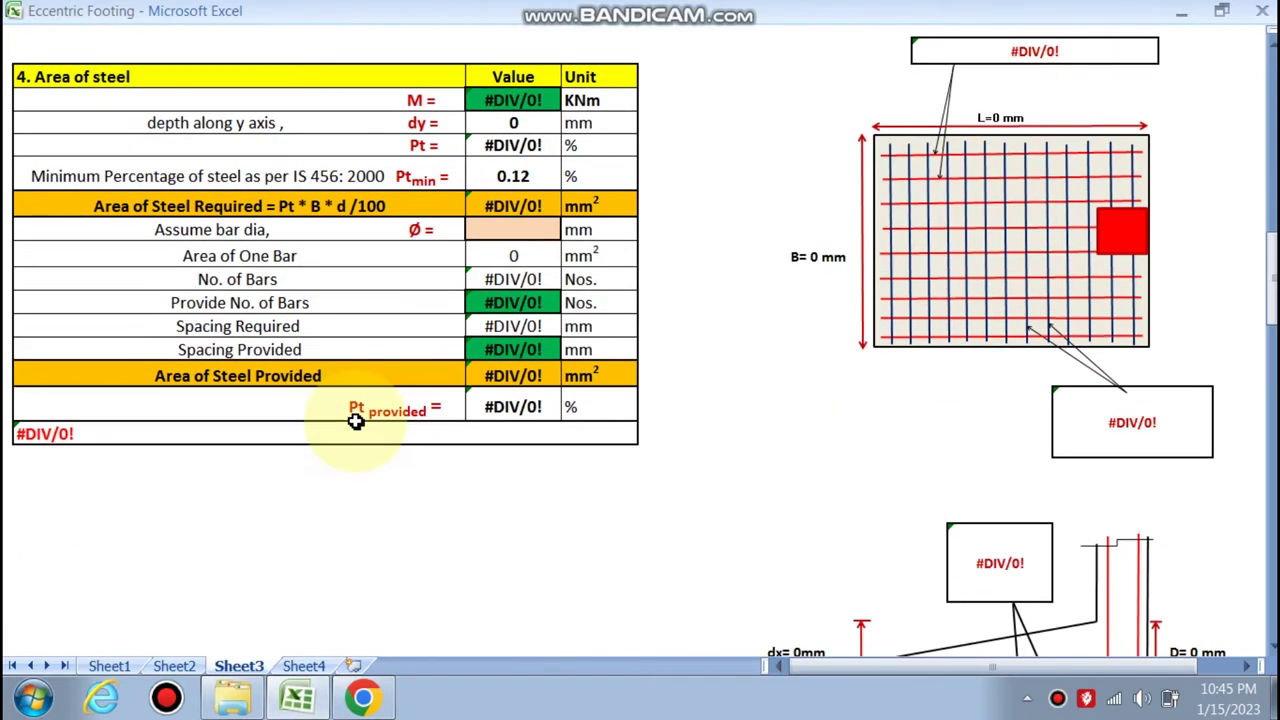
scroll(337, 420, down, 2)
scroll(354, 423, down, 1)
scroll(354, 423, down, 1)
scroll(356, 421, down, 1)
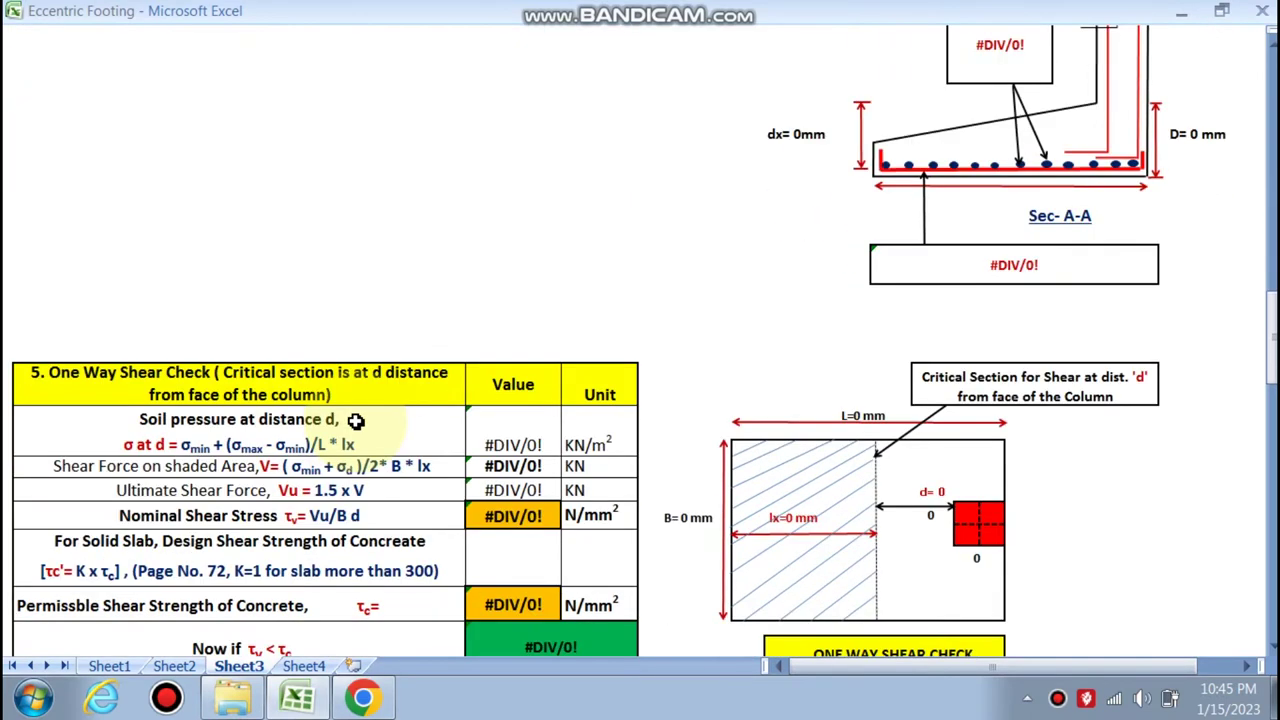
scroll(362, 423, down, 2)
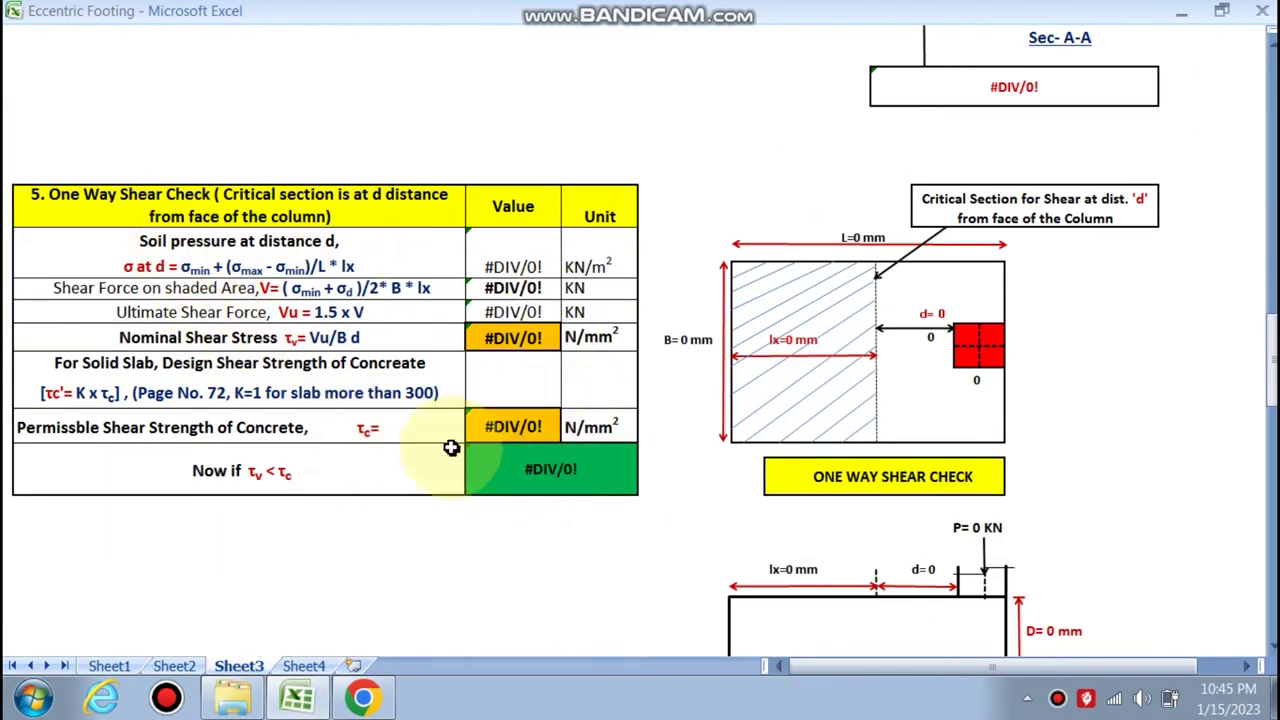
scroll(449, 434, down, 1)
scroll(449, 434, down, 3)
scroll(449, 436, down, 1)
scroll(449, 436, down, 2)
scroll(446, 455, down, 1)
scroll(446, 400, down, 2)
scroll(405, 423, down, 1)
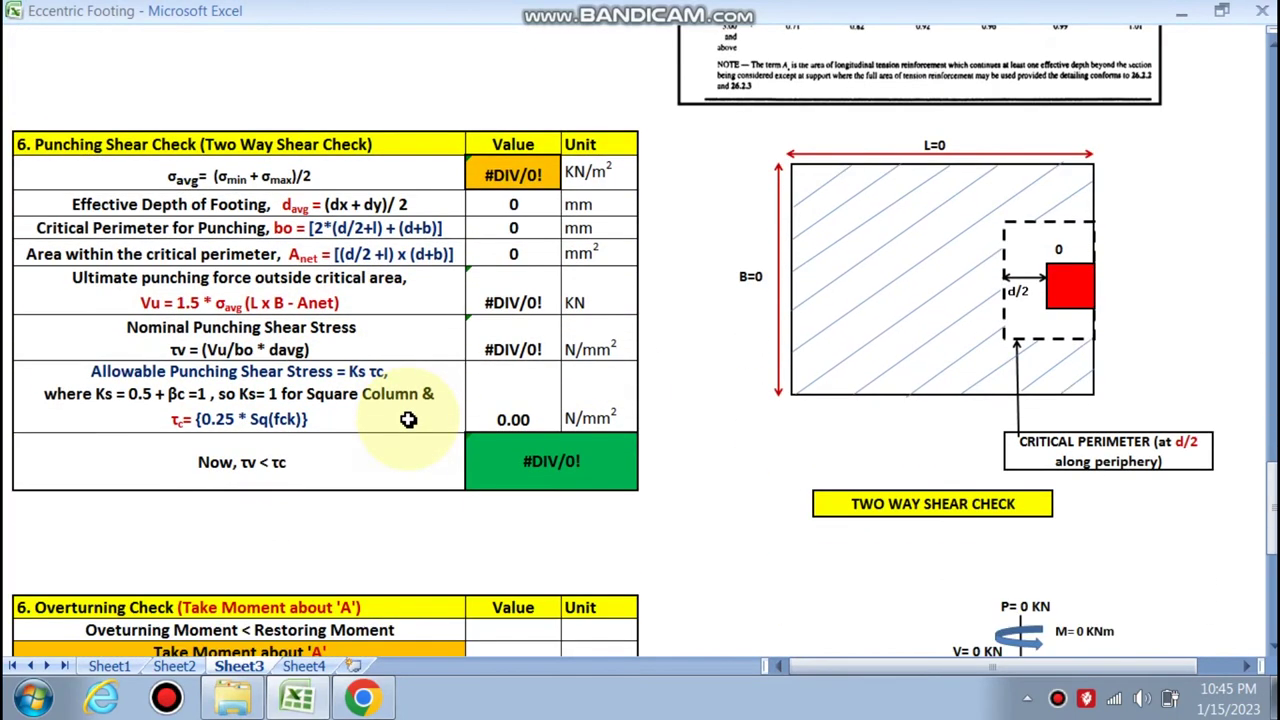
scroll(409, 420, down, 1)
scroll(140, 386, down, 2)
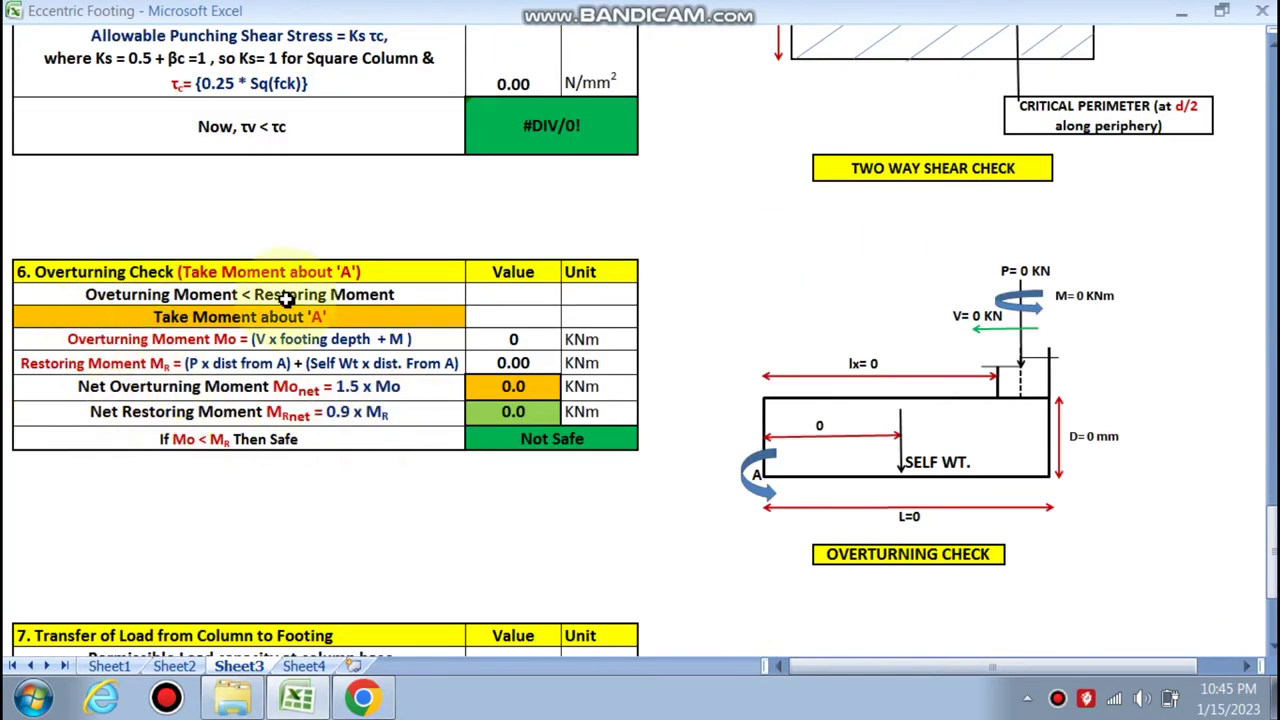
scroll(466, 424, down, 2)
scroll(466, 424, down, 1)
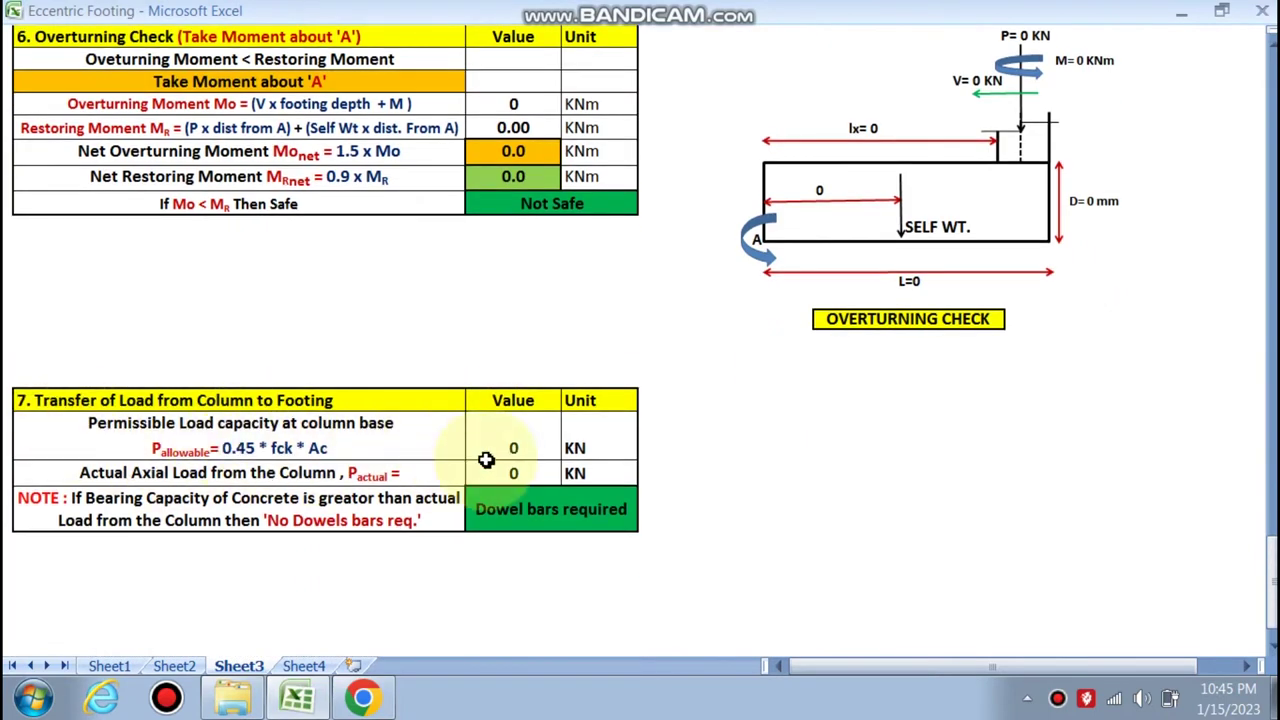
scroll(486, 460, up, 2)
scroll(486, 460, up, 5)
scroll(486, 460, up, 3)
scroll(486, 460, up, 6)
scroll(486, 460, up, 7)
scroll(486, 460, up, 9)
scroll(486, 460, up, 10)
scroll(486, 460, up, 4)
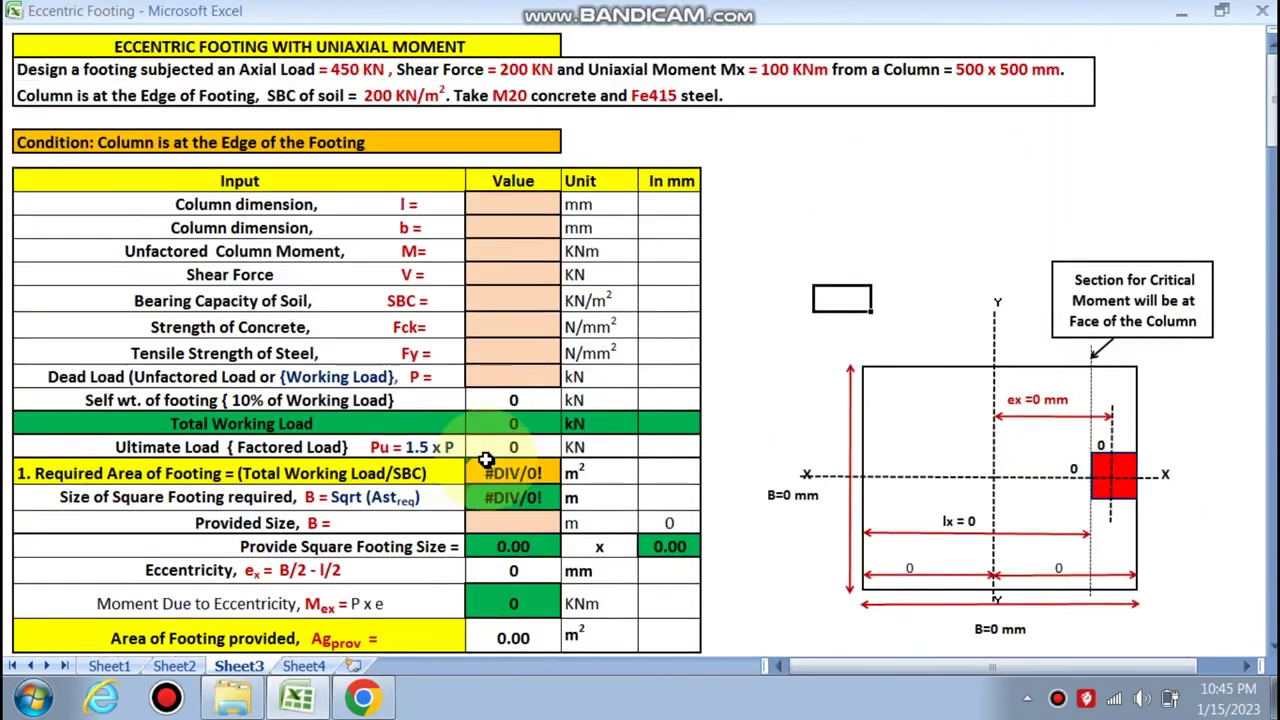
click(492, 203)
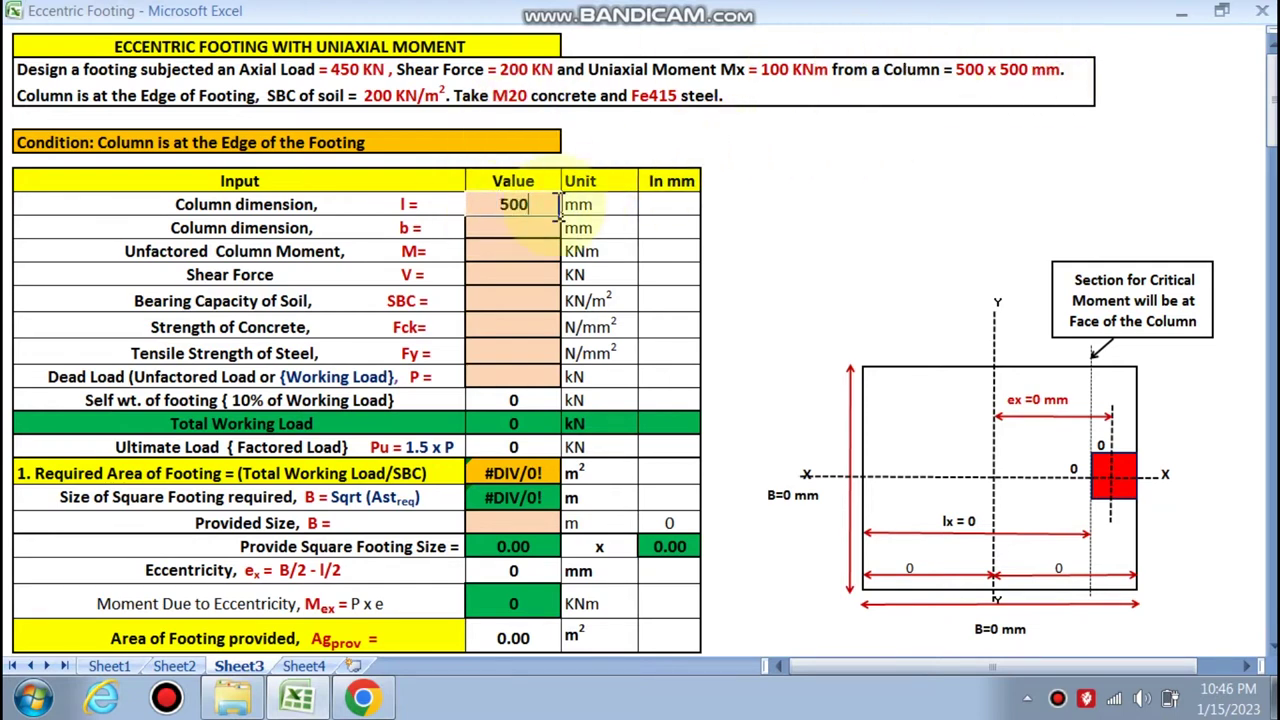
click(522, 223)
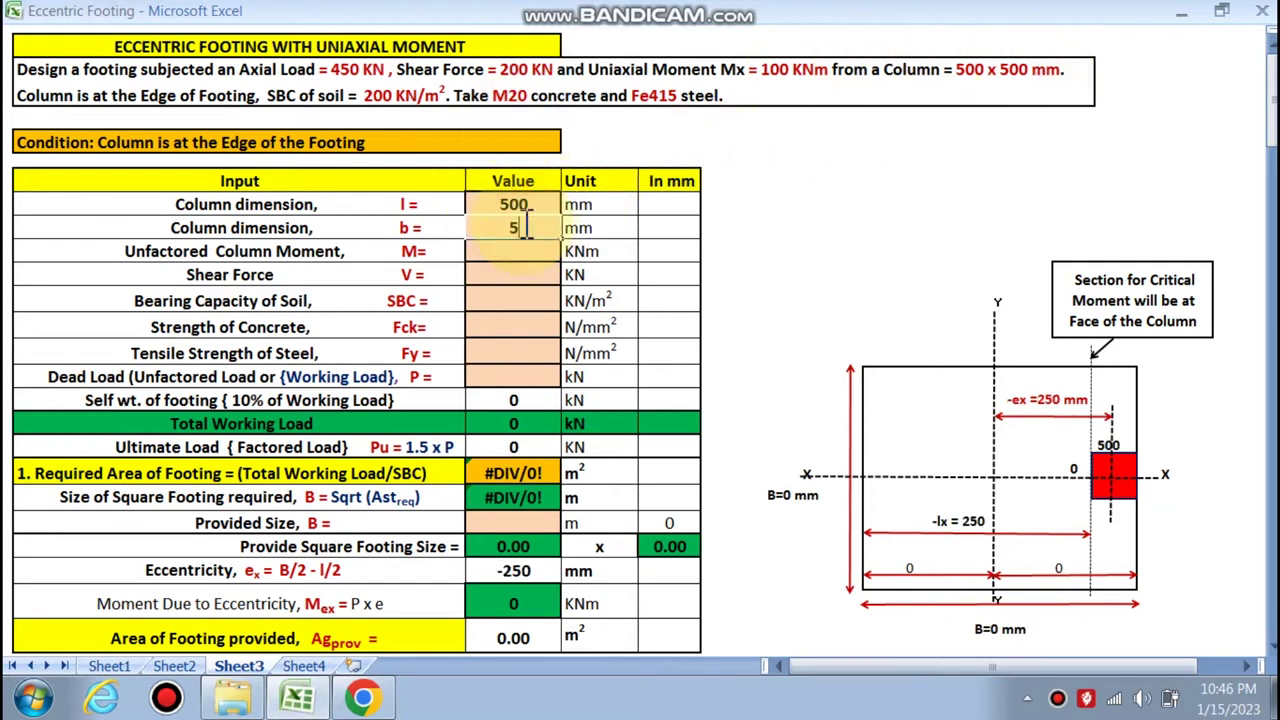
click(835, 203)
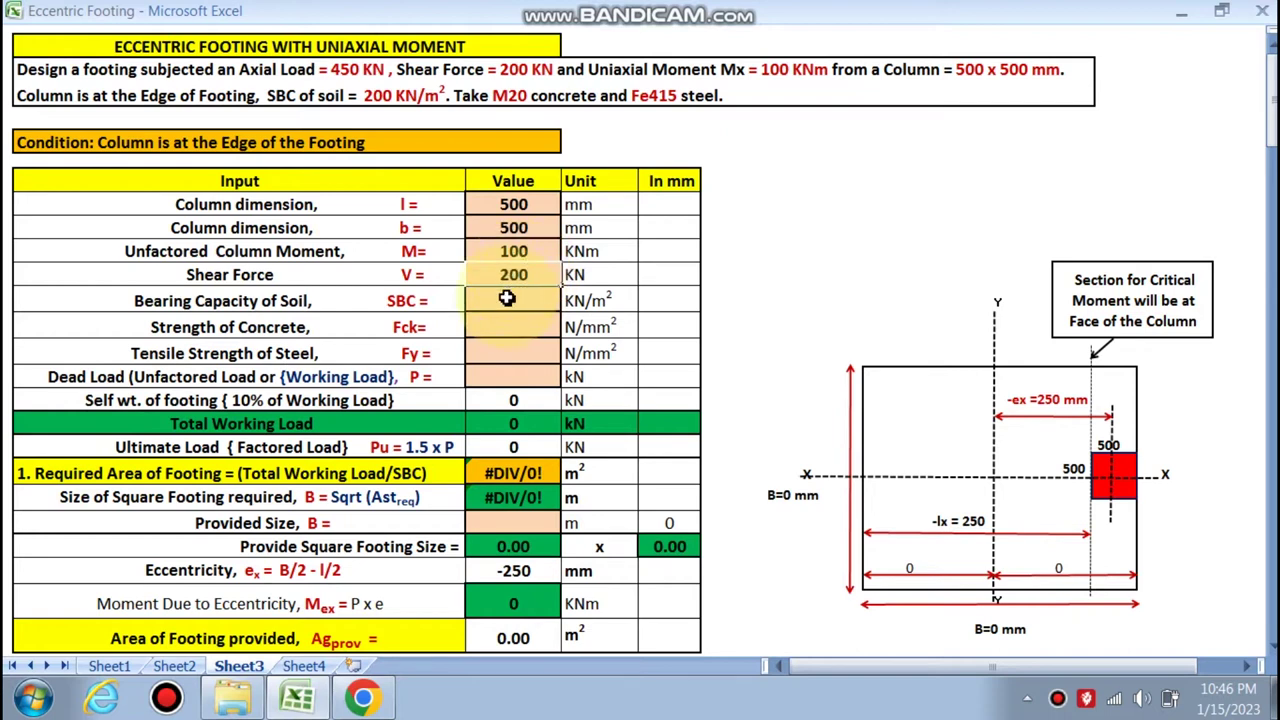
click(515, 291)
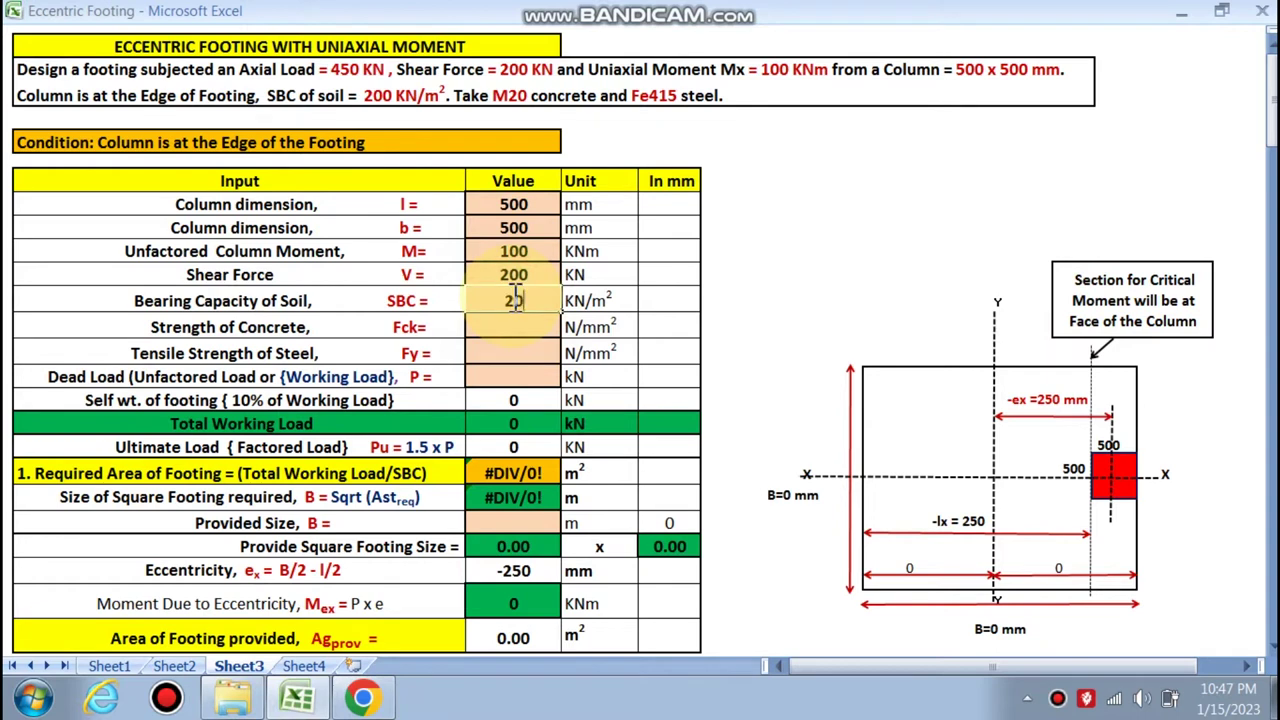
click(508, 318)
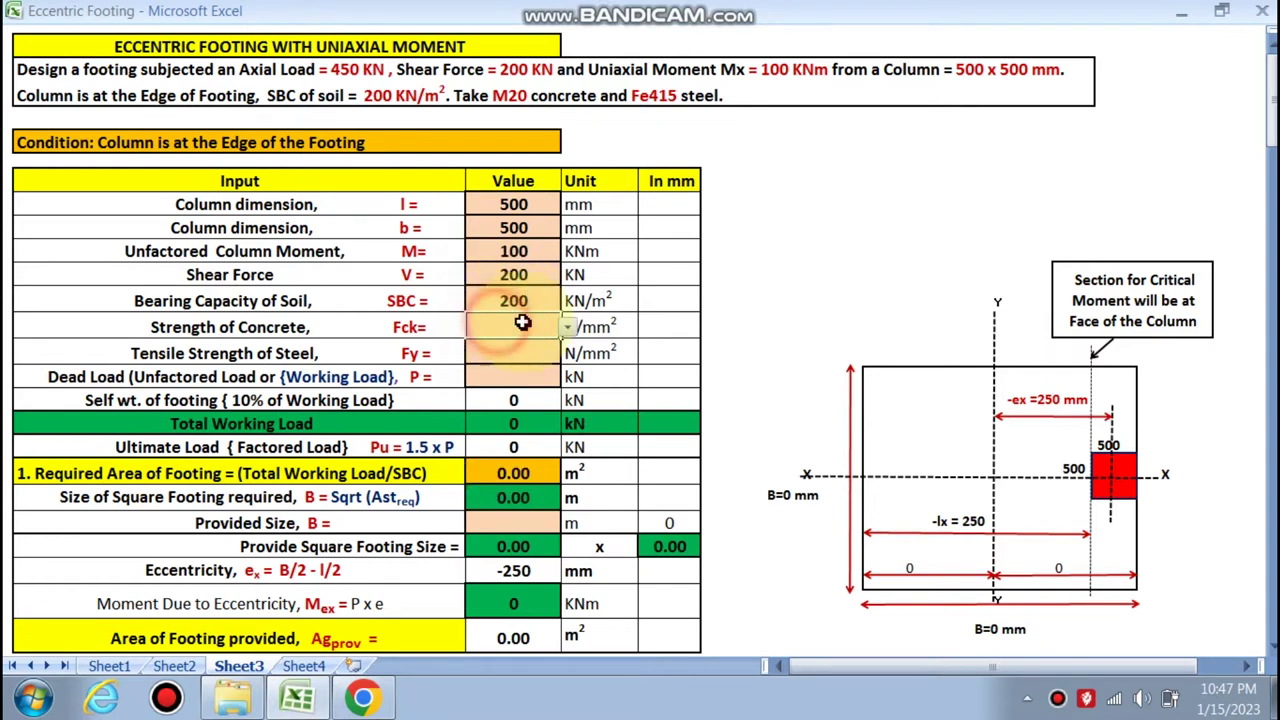
Step: Choose Fck 20 and Fy 415 from the dropdowns and enter axial load P 450 kN
click(567, 327)
click(489, 348)
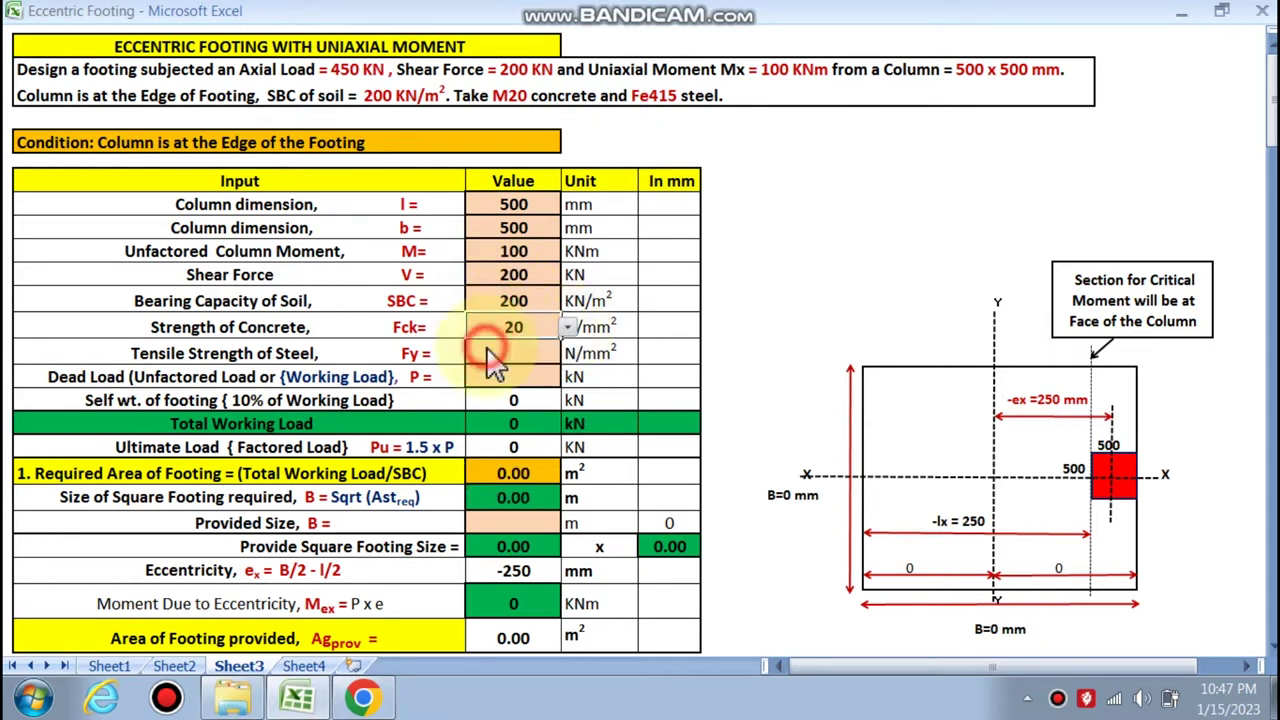
click(513, 353)
click(564, 353)
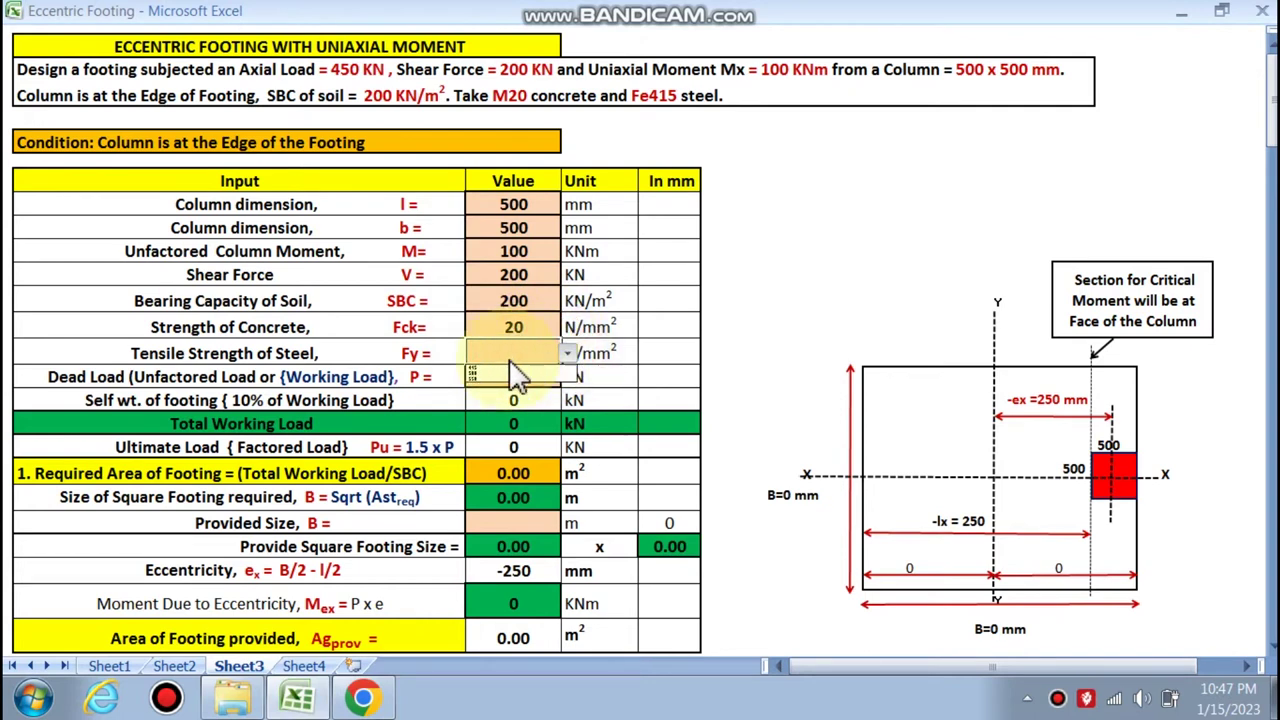
click(492, 386)
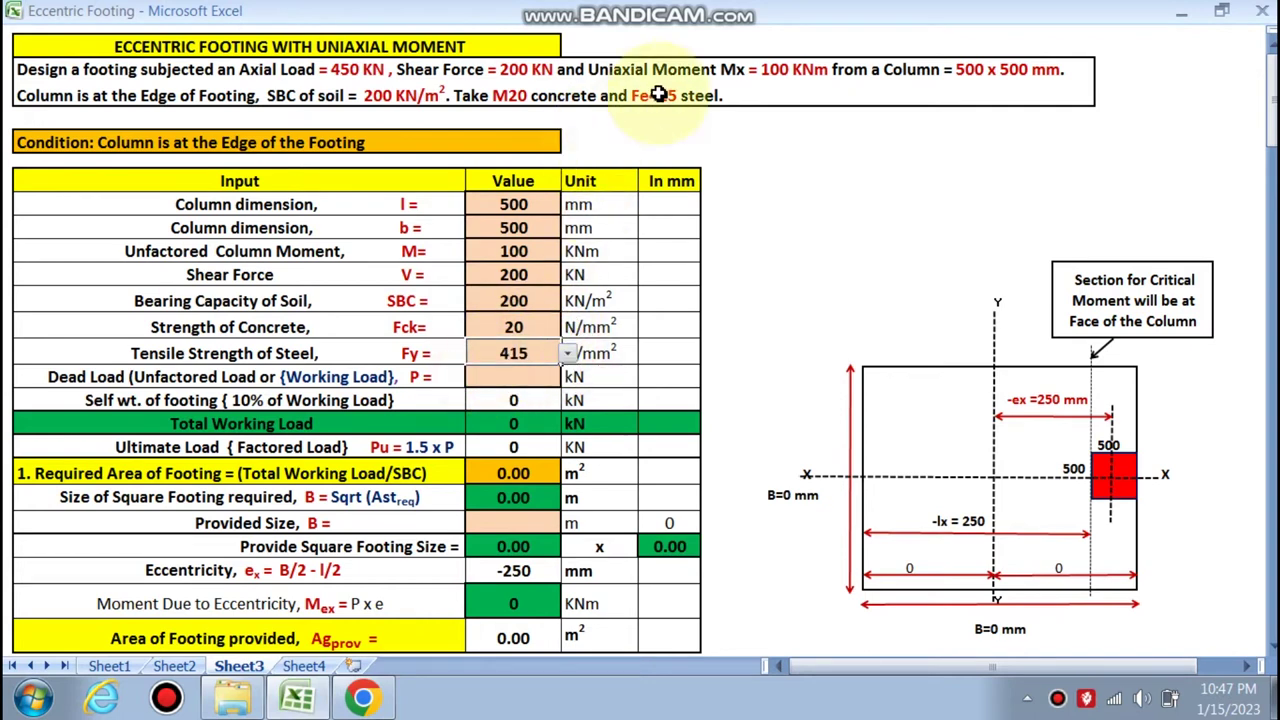
click(502, 377)
text(450)
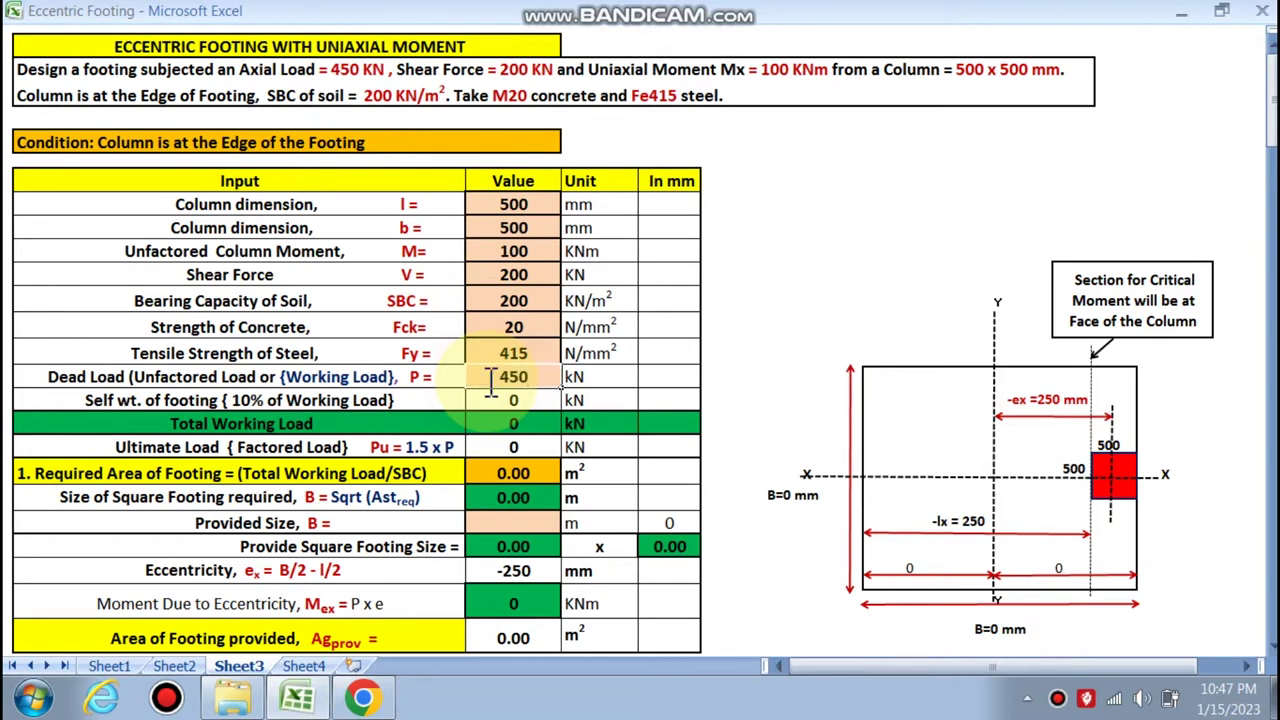
click(830, 298)
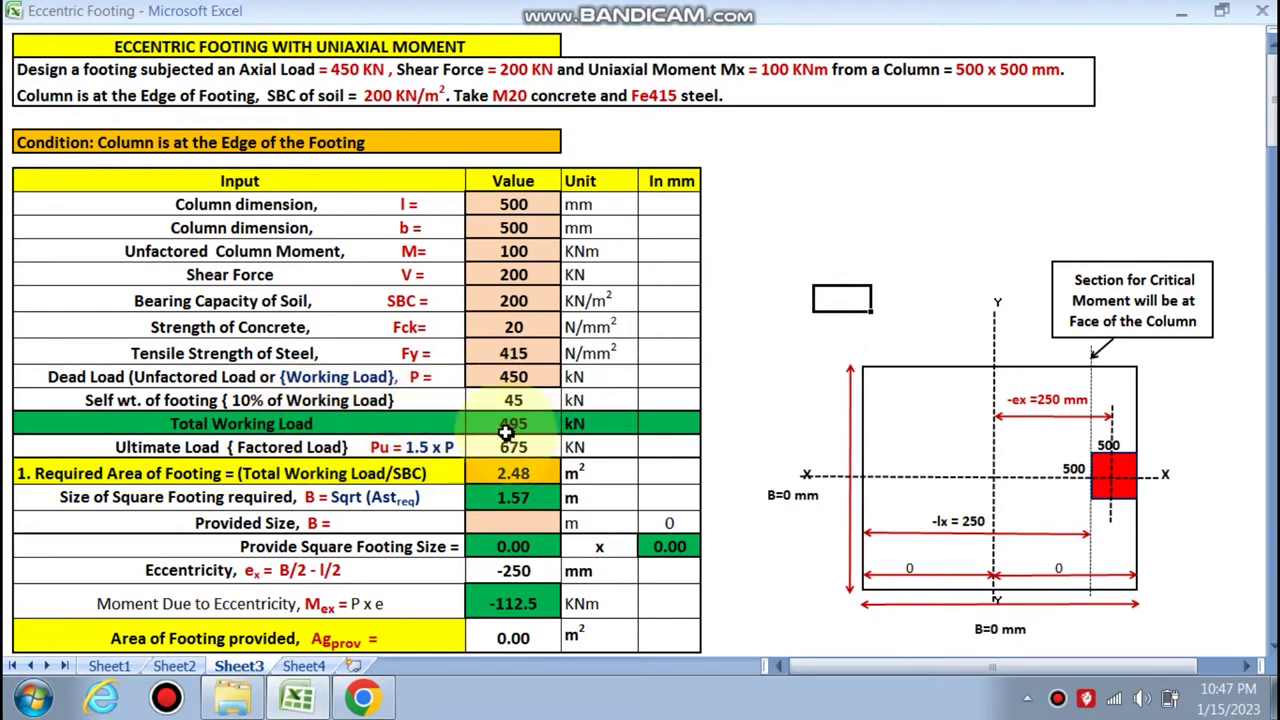
scroll(410, 428, down, 1)
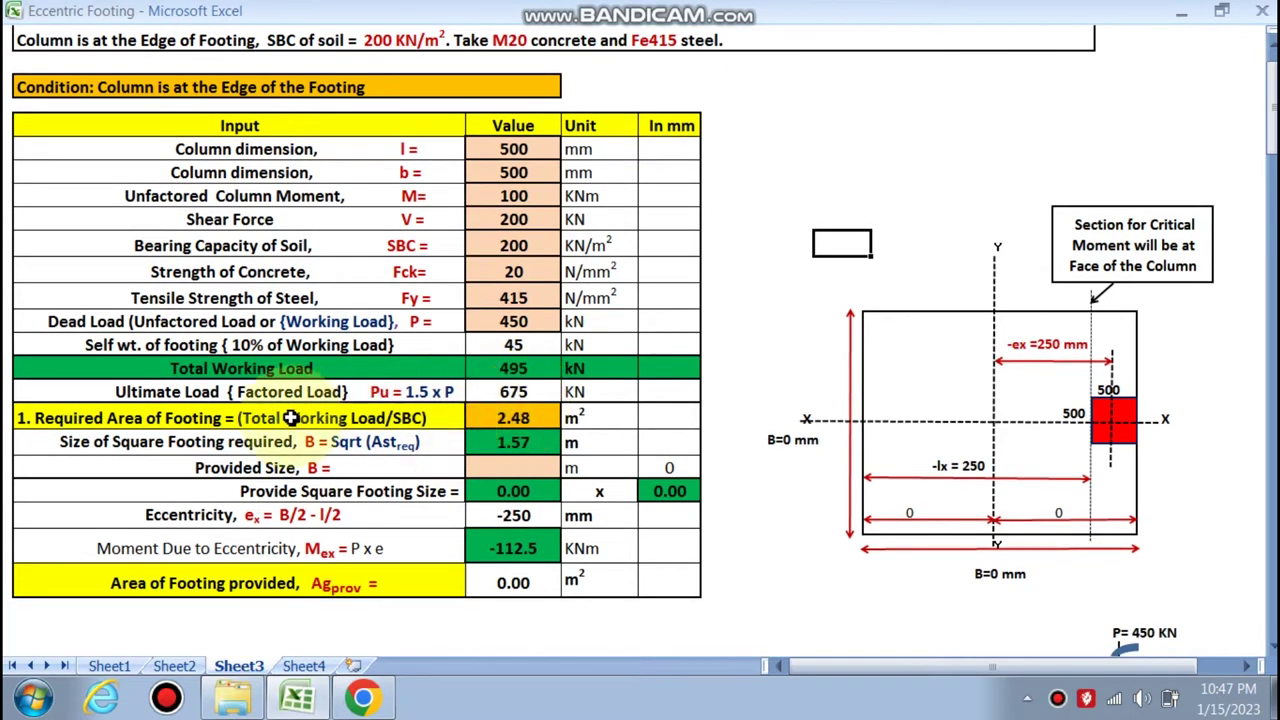
Step: Try footing sizes 1.57, 2.5 and 3 m, settling on 3.10 m with σmax 189.5 and σmin 144.5 OK
scroll(288, 424, down, 2)
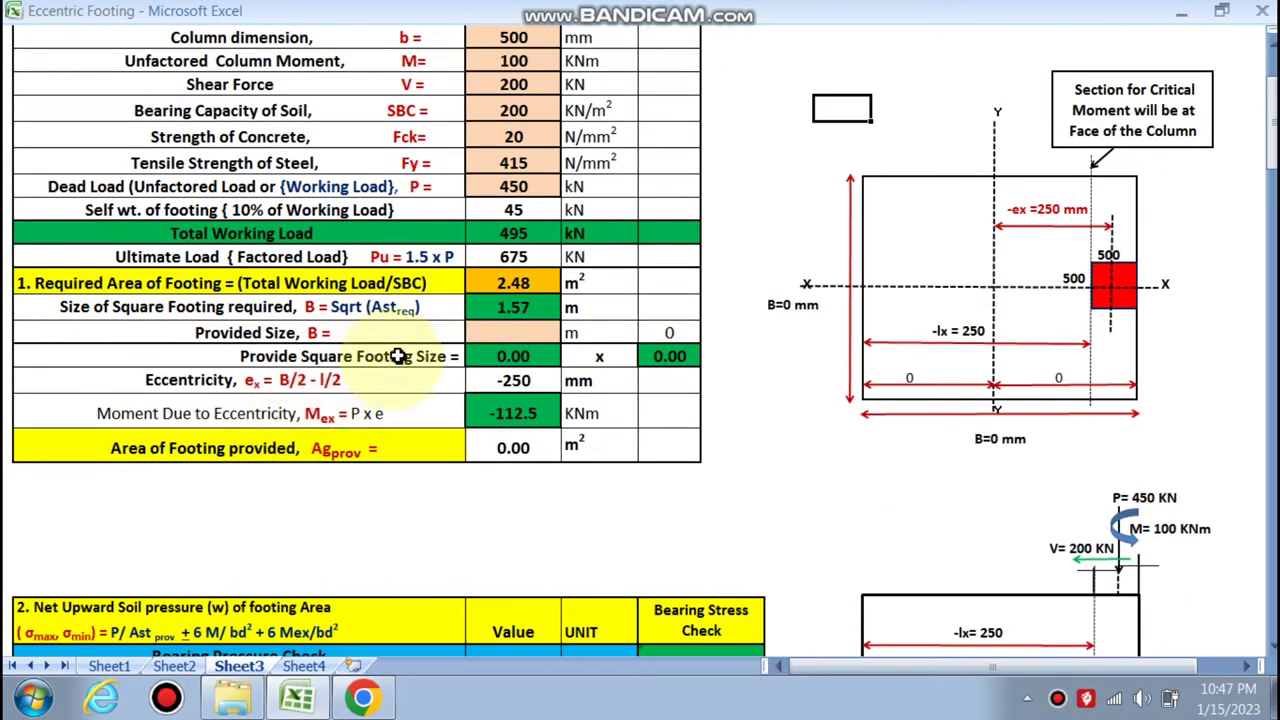
scroll(400, 330, down, 1)
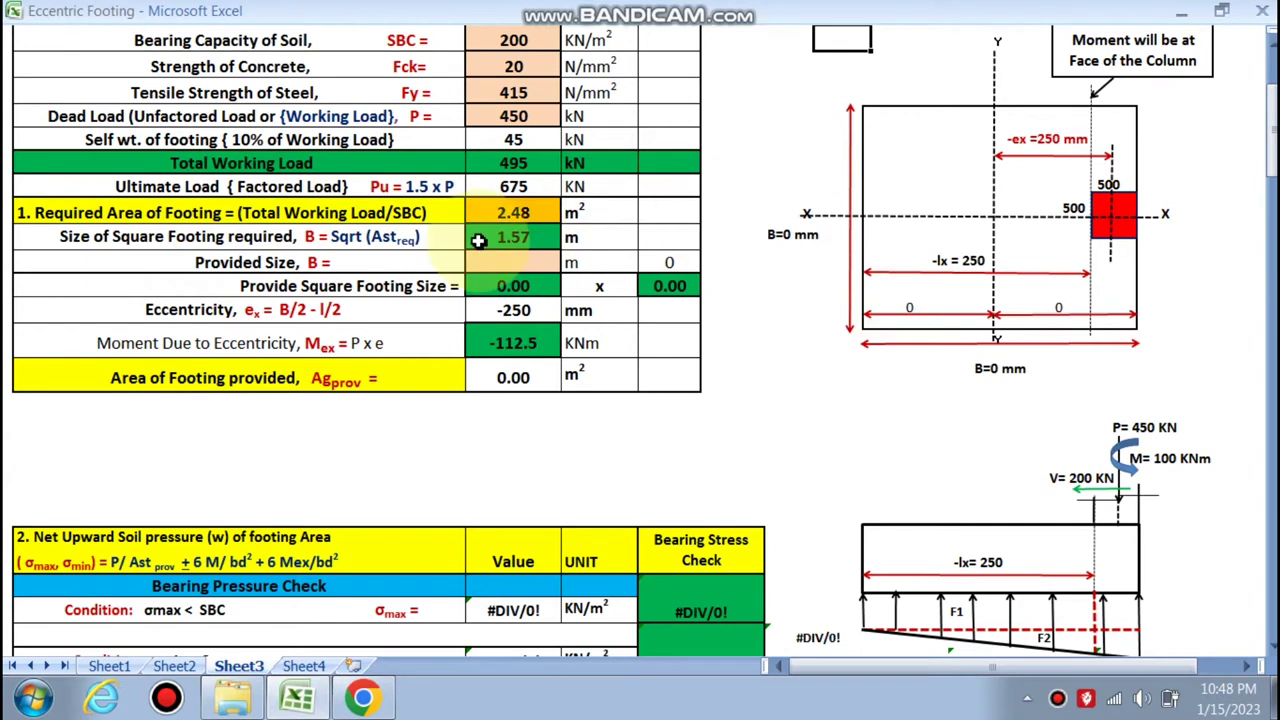
scroll(473, 262, down, 1)
text(1.57)
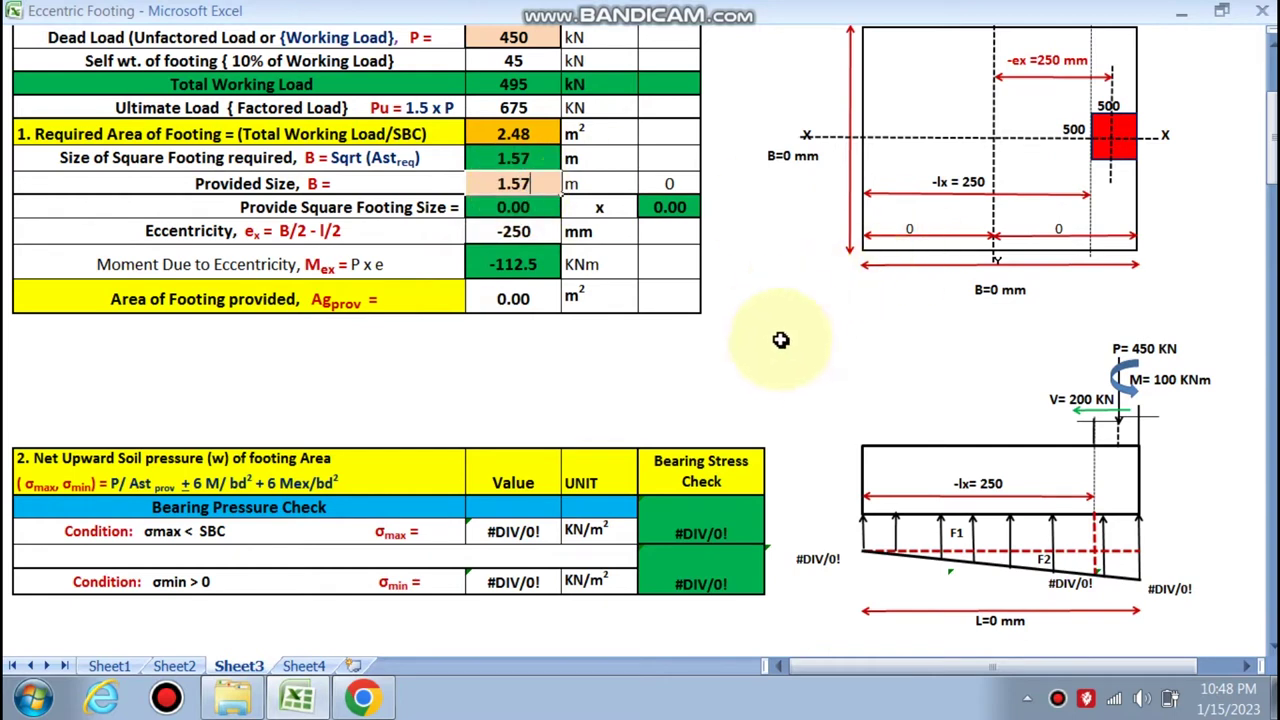
click(777, 349)
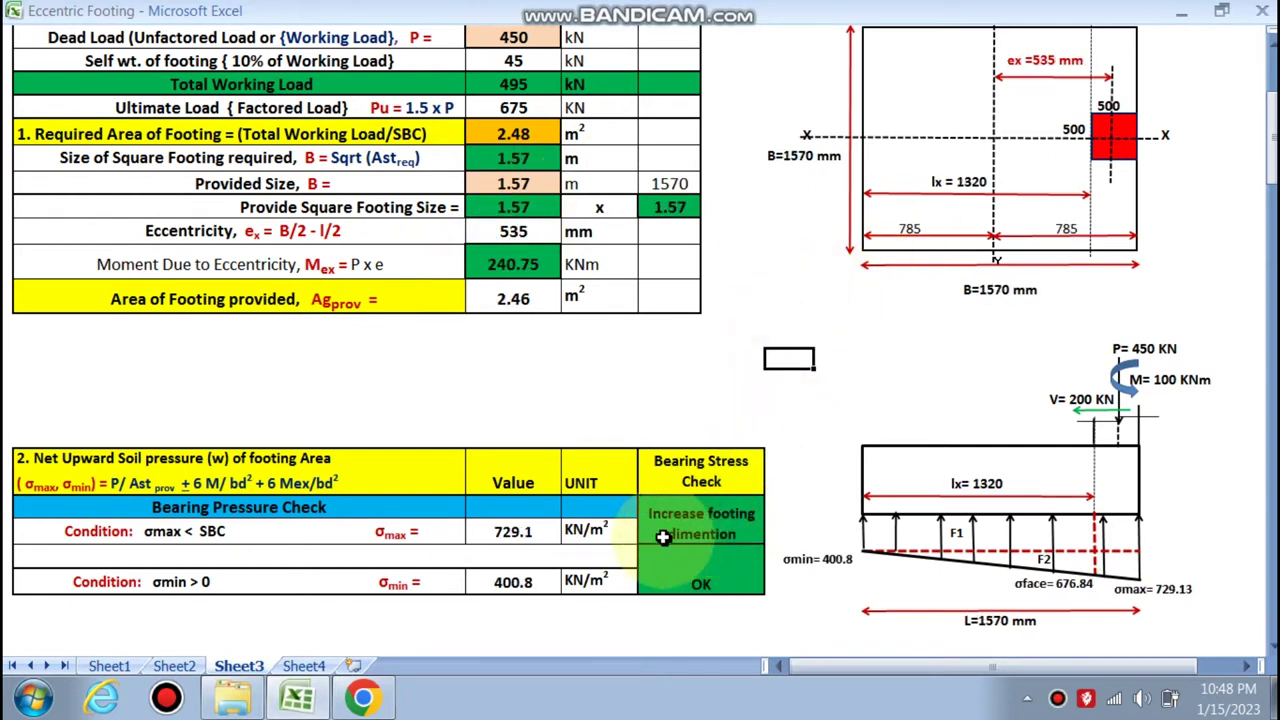
scroll(692, 540, up, 1)
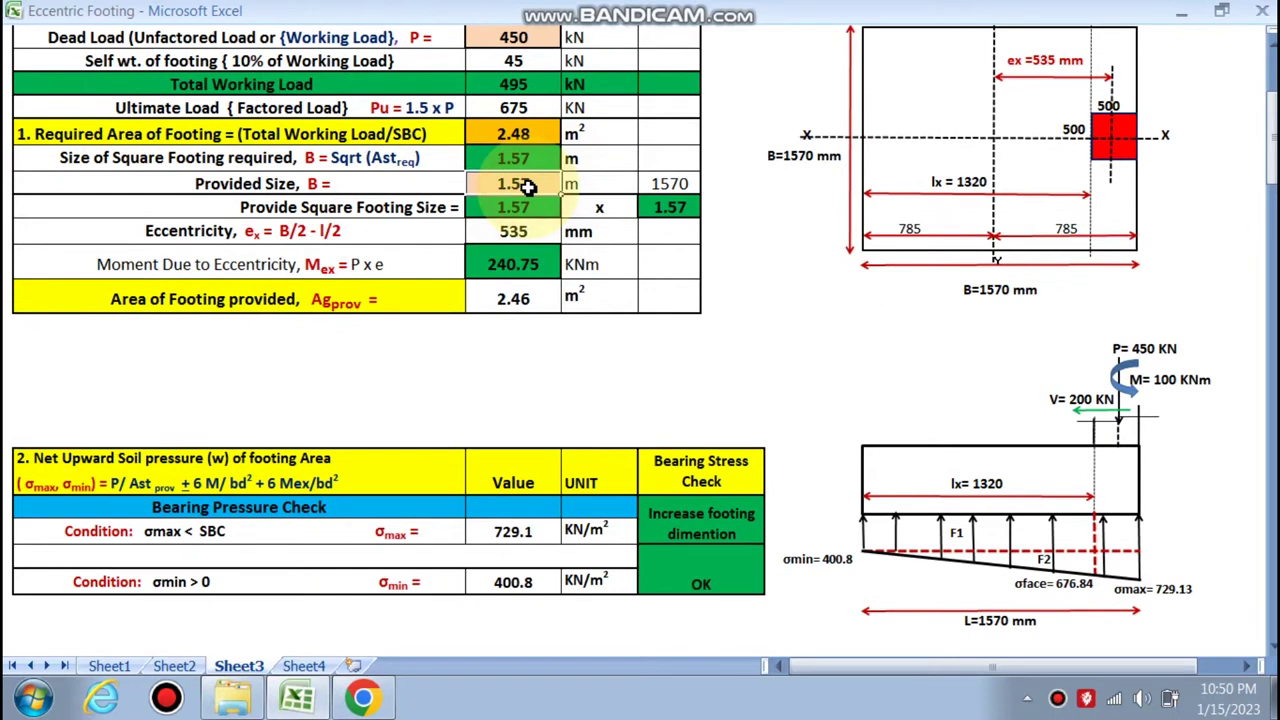
click(735, 337)
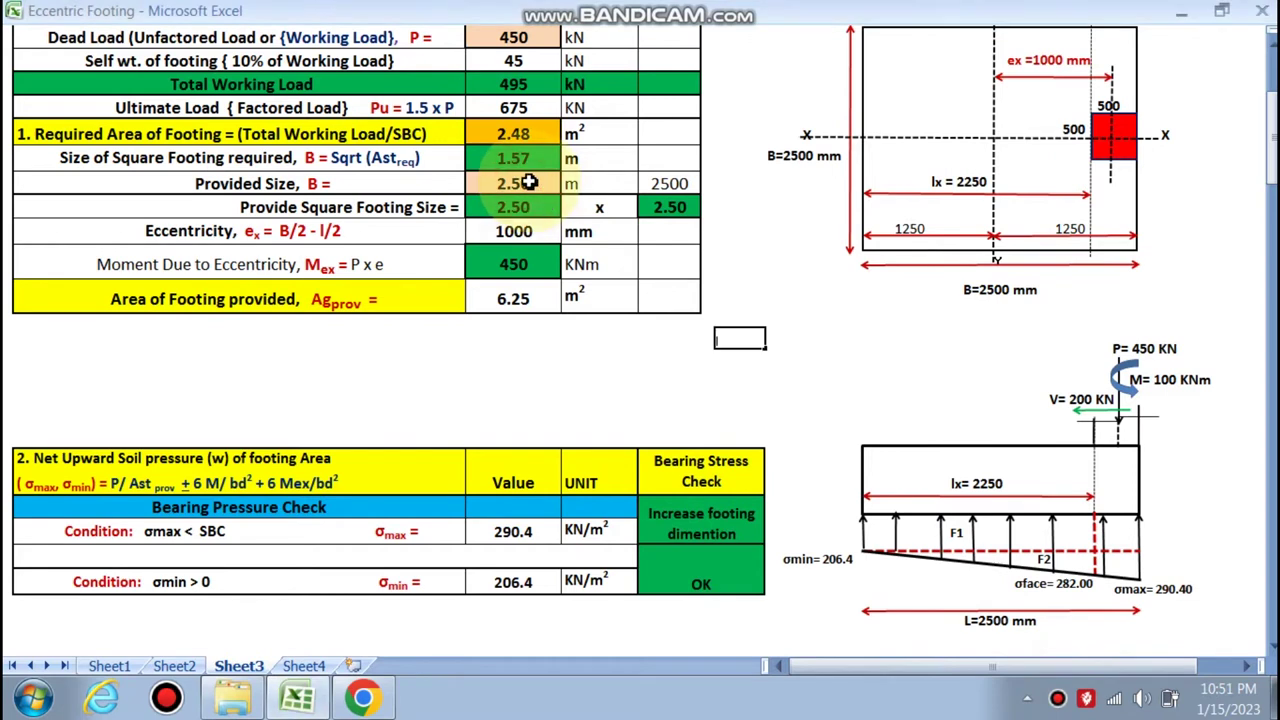
click(529, 183)
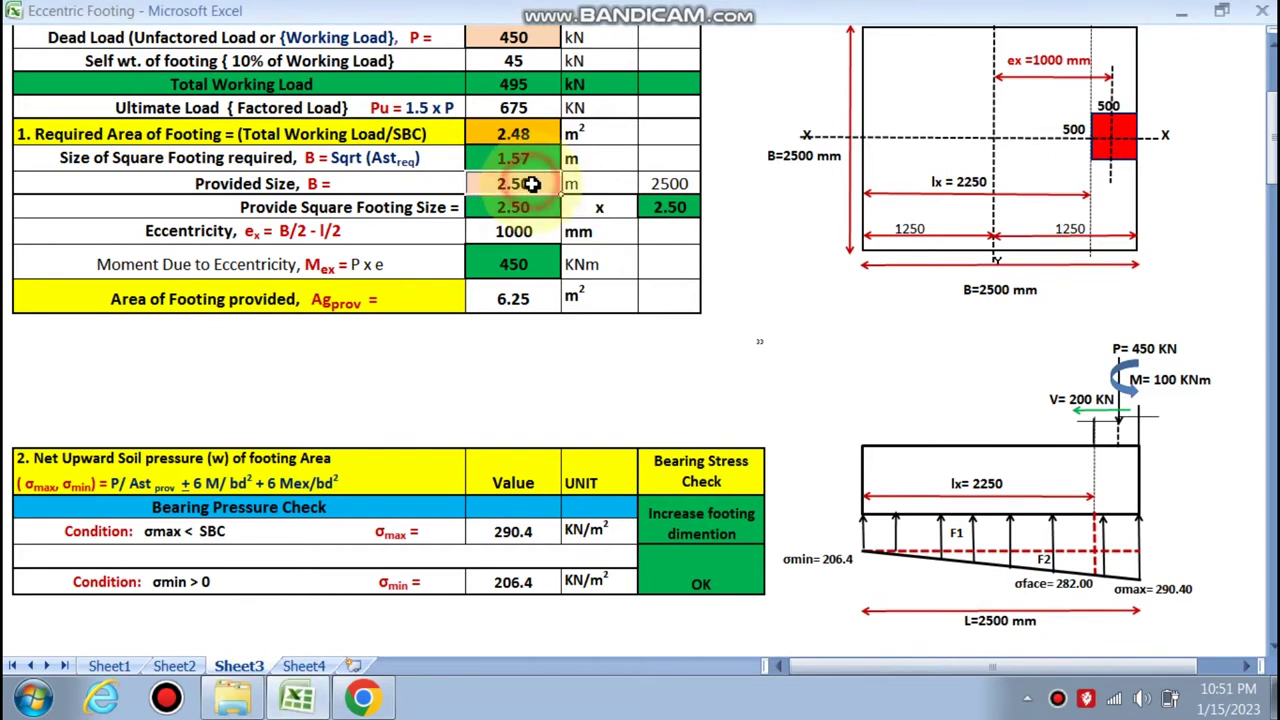
text(3)
click(655, 355)
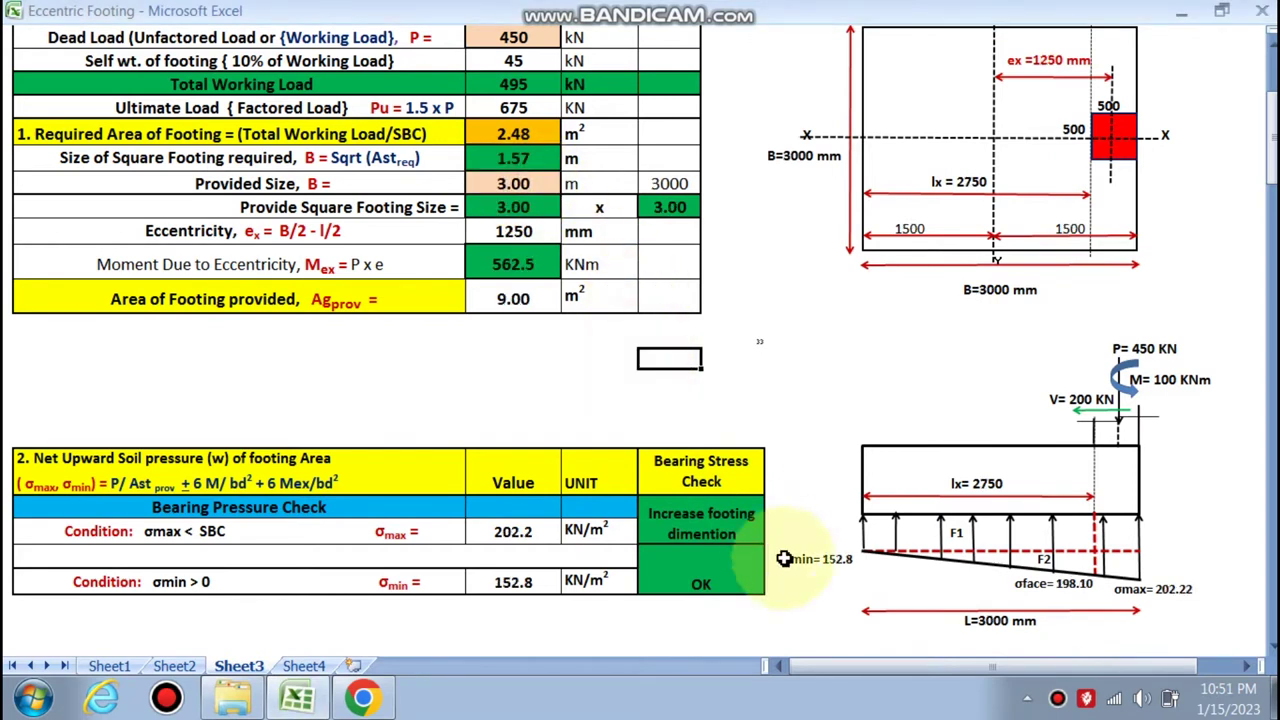
click(529, 183)
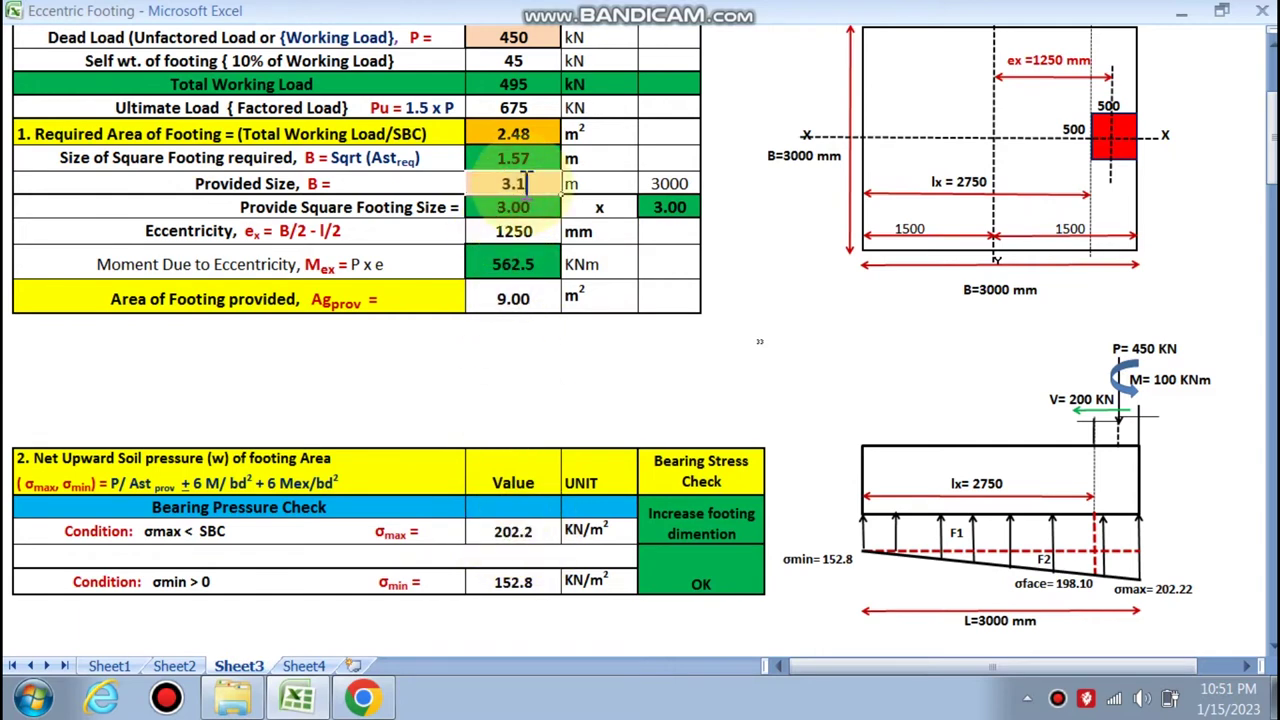
text(1)
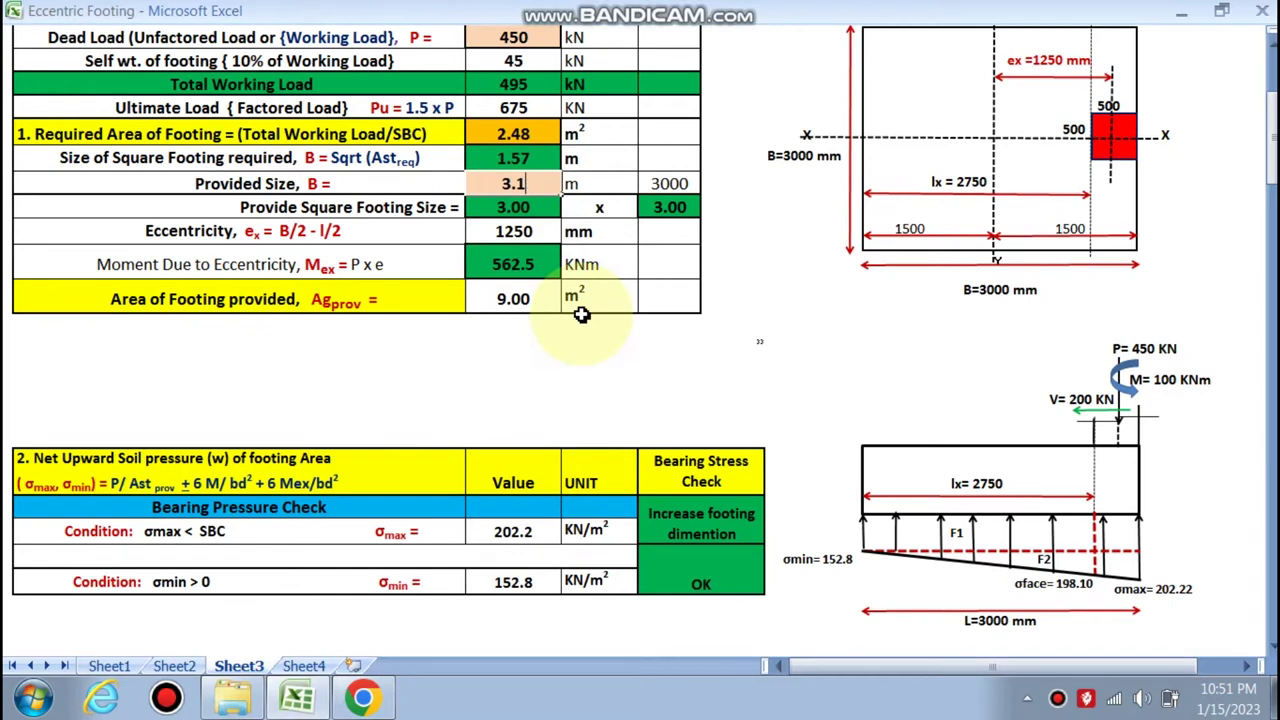
click(736, 381)
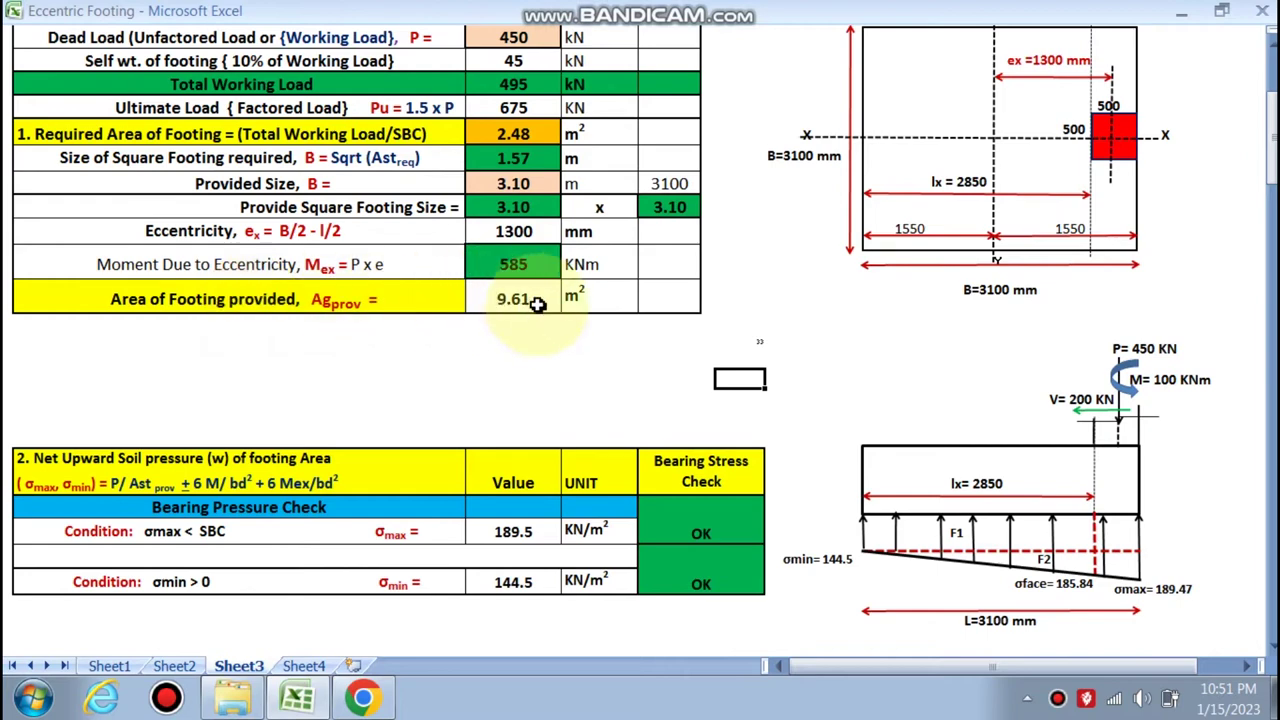
scroll(513, 361, down, 2)
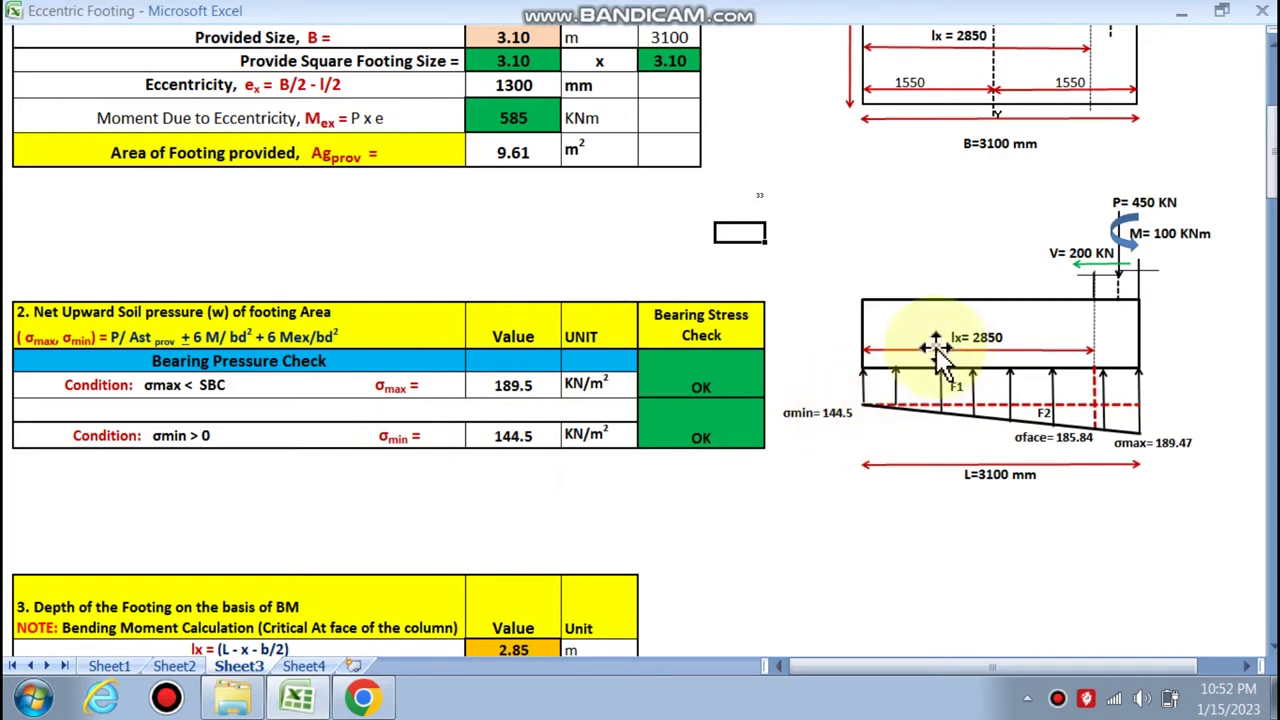
scroll(1090, 378, up, 4)
scroll(1092, 383, up, 1)
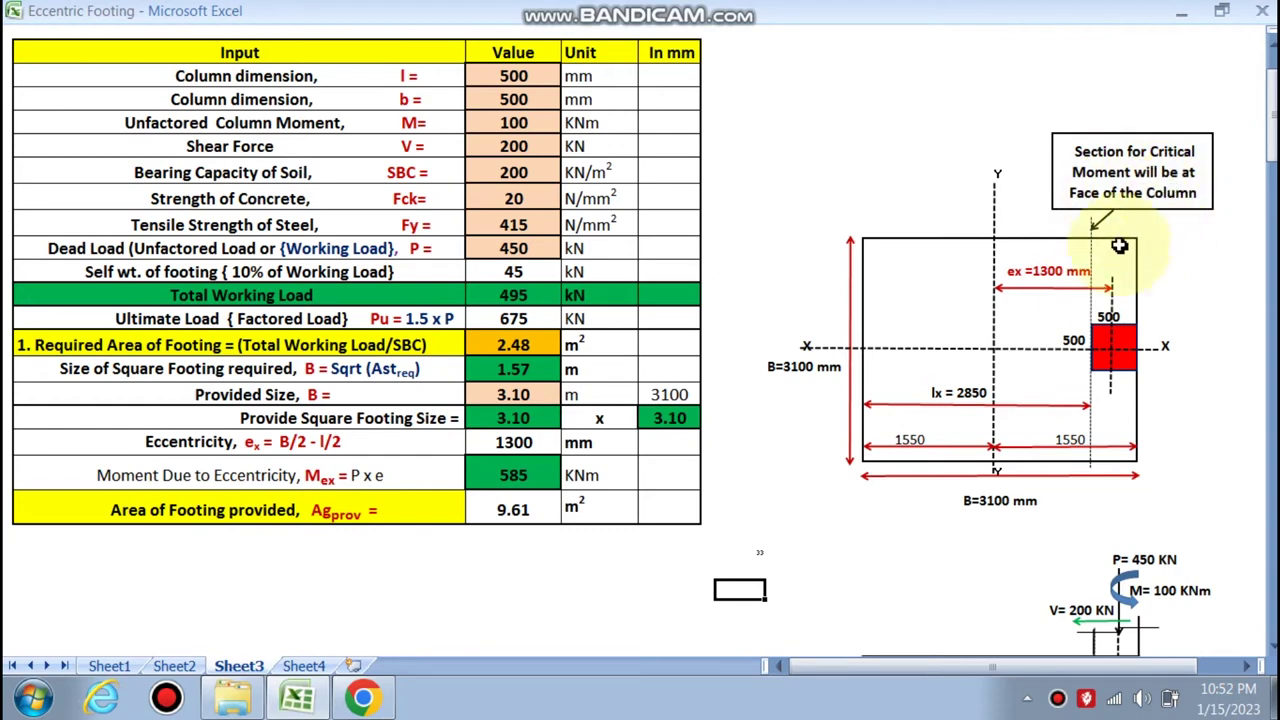
scroll(1100, 420, down, 3)
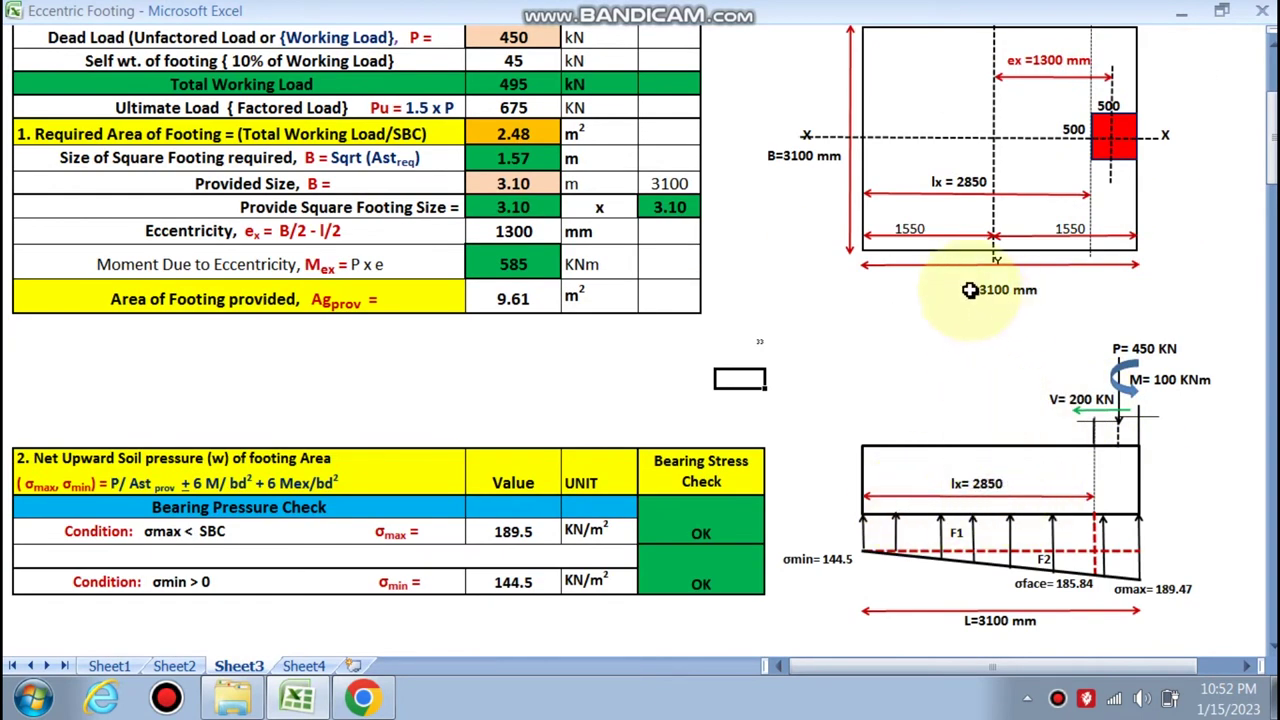
scroll(731, 363, down, 2)
scroll(731, 363, down, 3)
scroll(733, 364, down, 1)
scroll(733, 364, down, 1)
scroll(735, 365, down, 1)
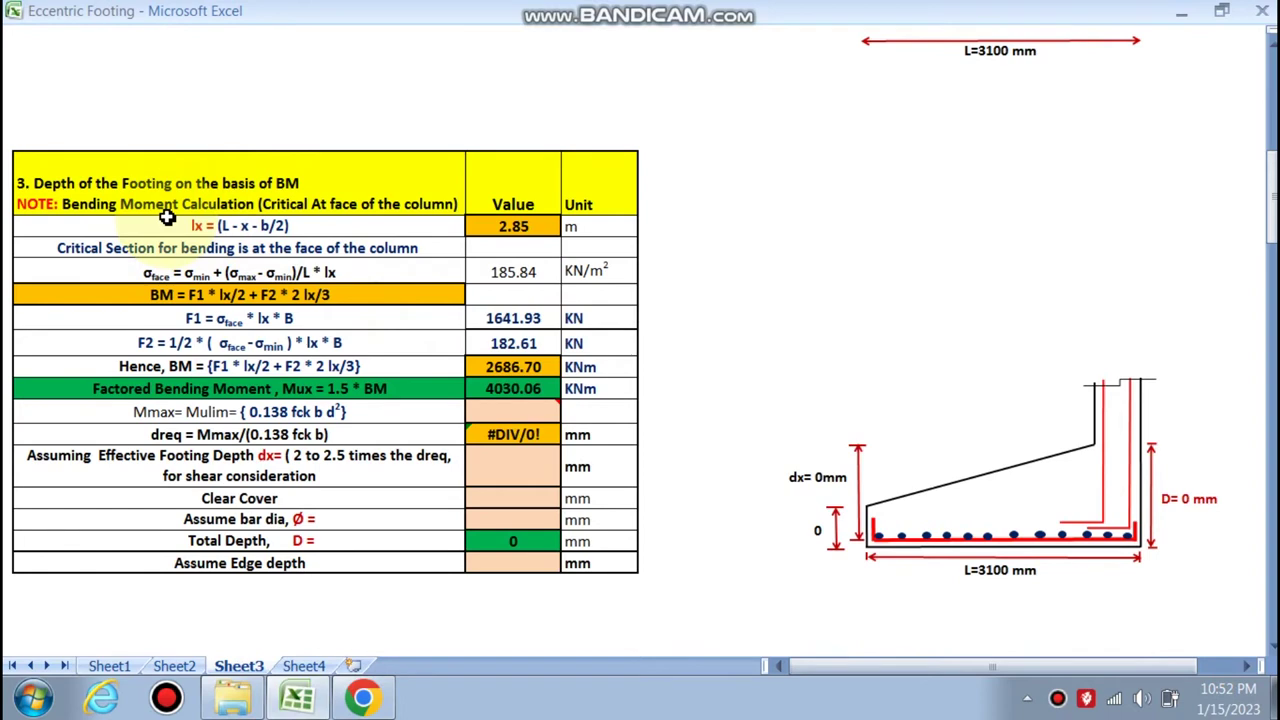
scroll(167, 214, up, 1)
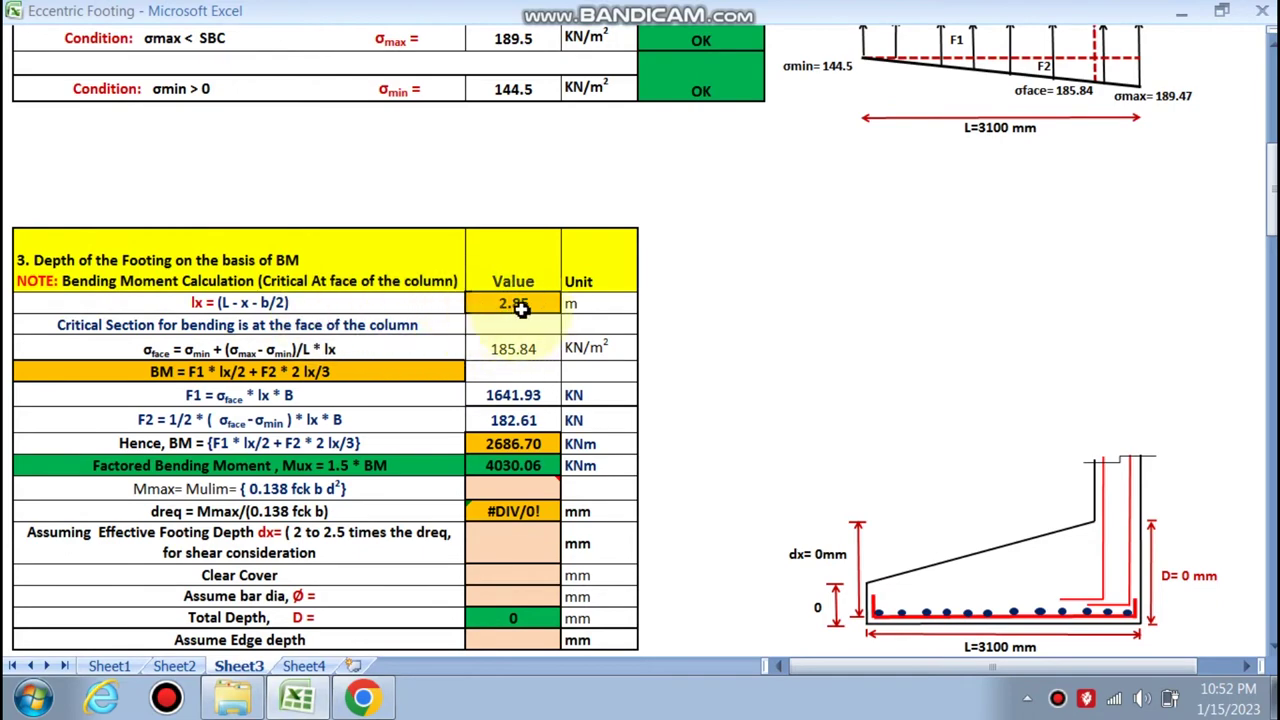
scroll(520, 310, up, 1)
scroll(520, 310, up, 2)
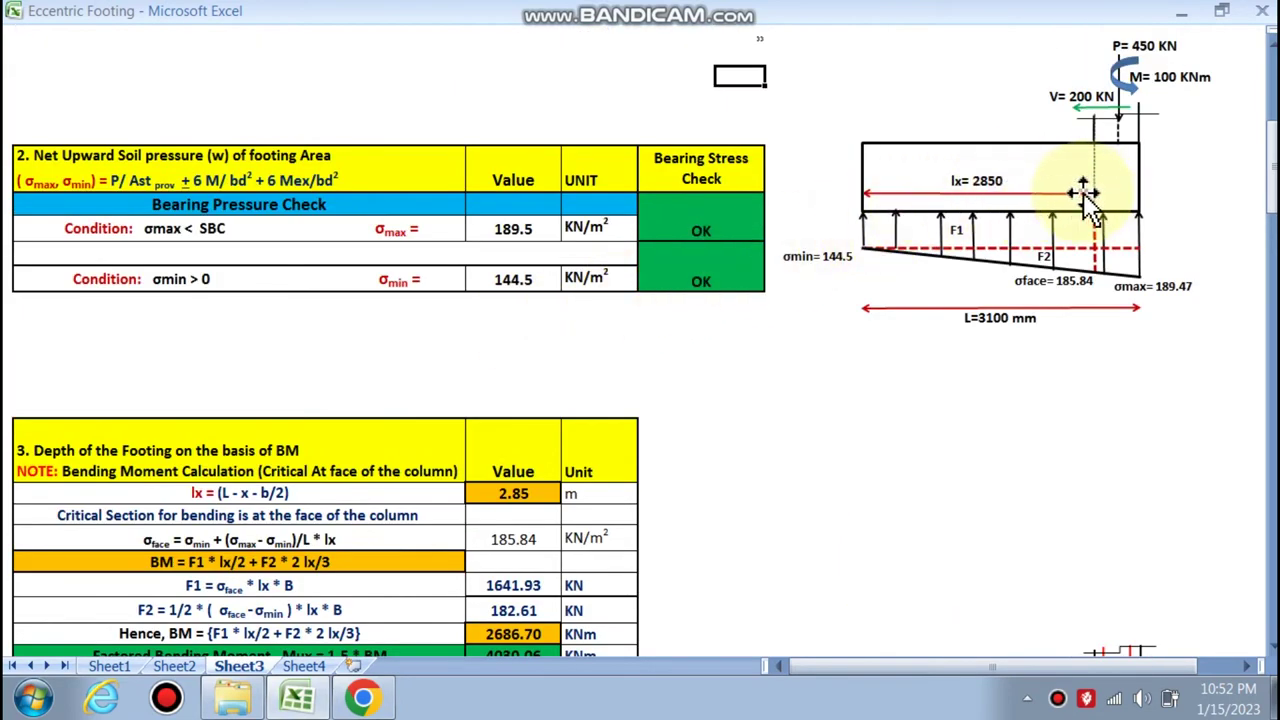
scroll(740, 274, down, 3)
scroll(480, 298, down, 2)
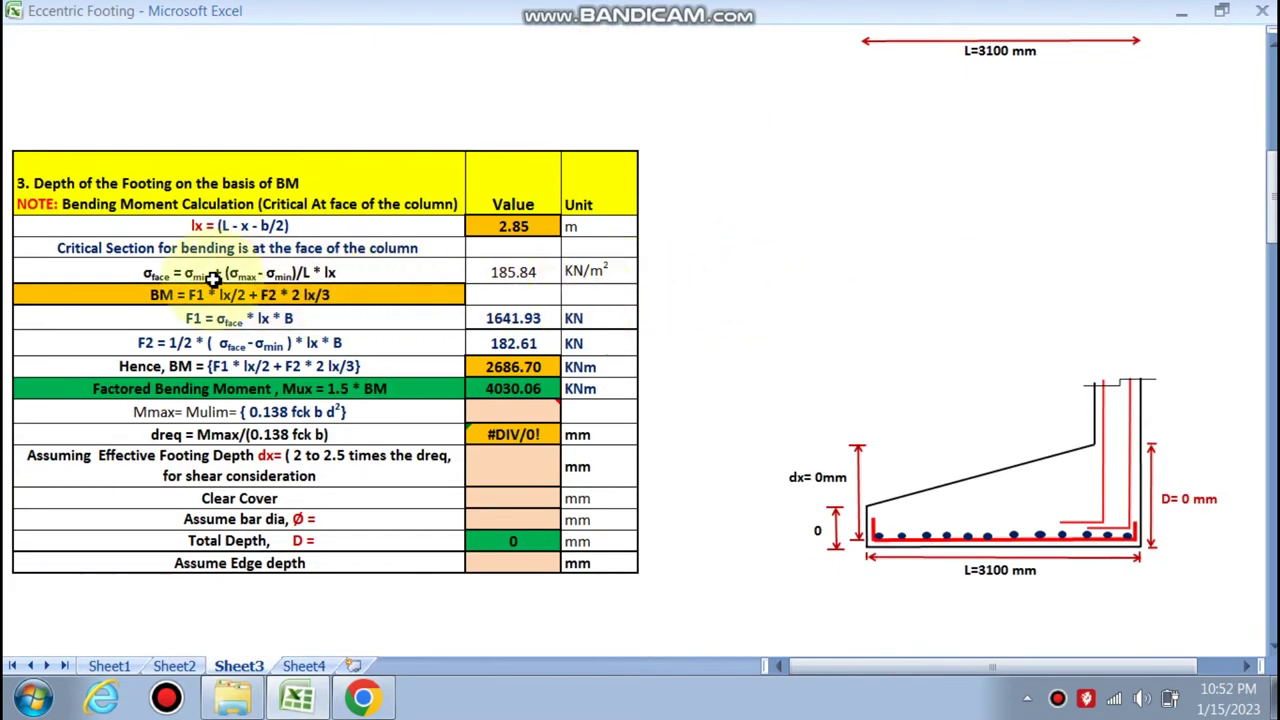
scroll(366, 286, up, 3)
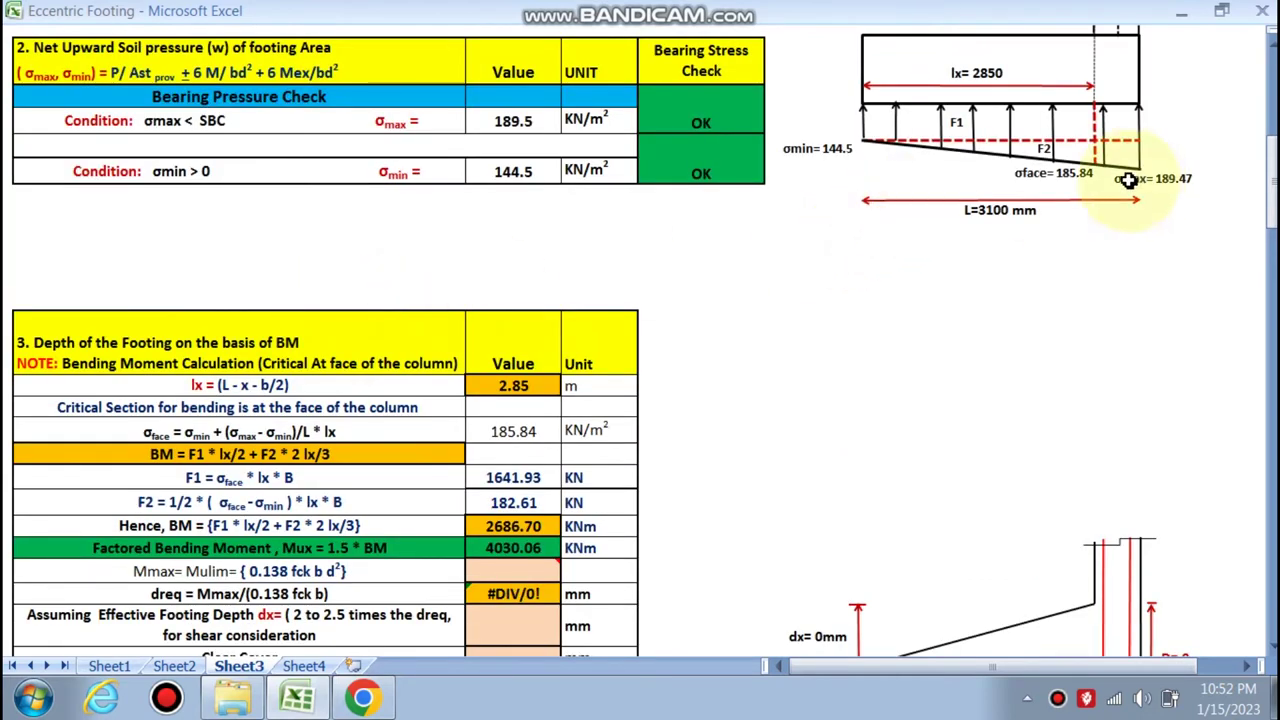
scroll(1080, 195, up, 2)
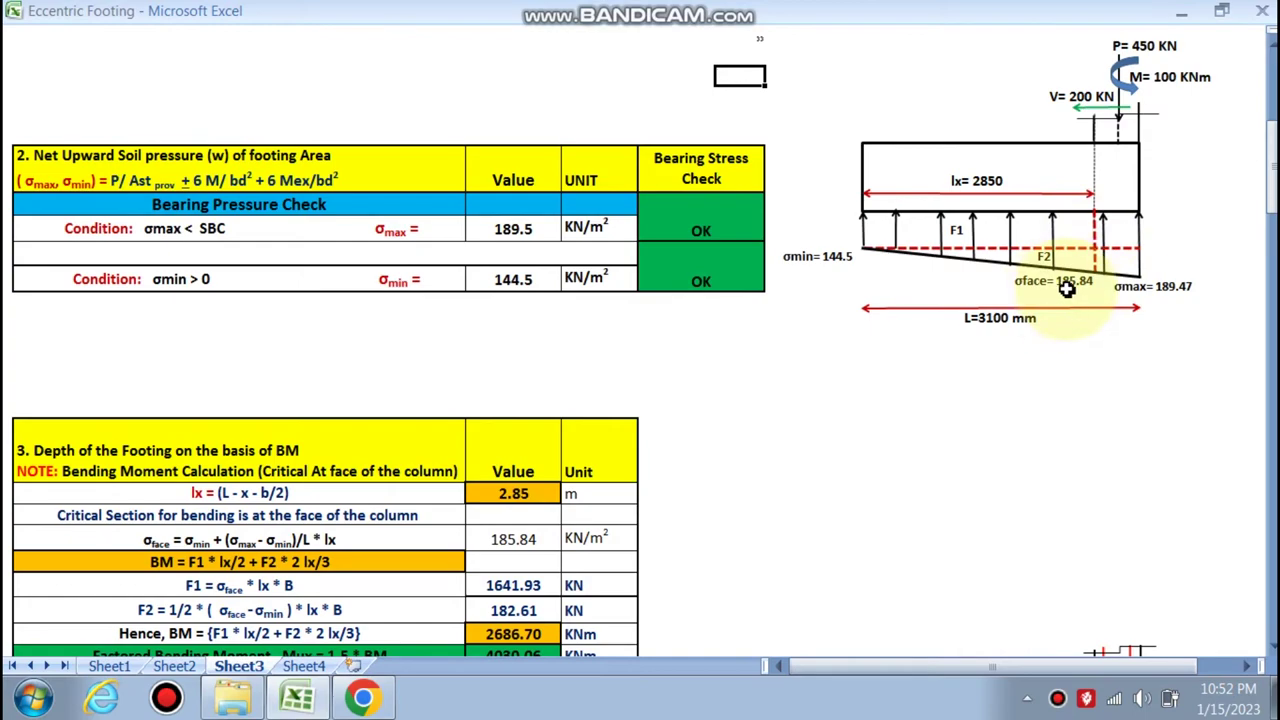
scroll(1000, 300, down, 3)
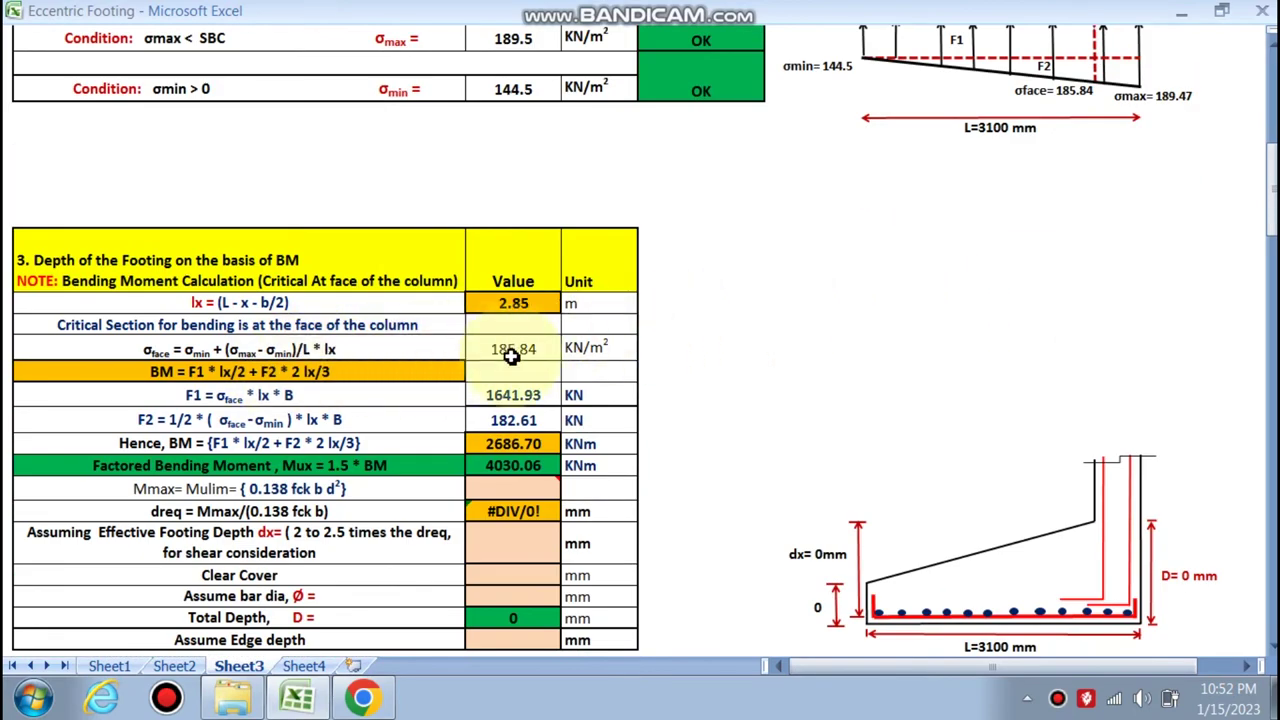
scroll(350, 380, down, 1)
scroll(218, 320, up, 1)
scroll(737, 323, up, 2)
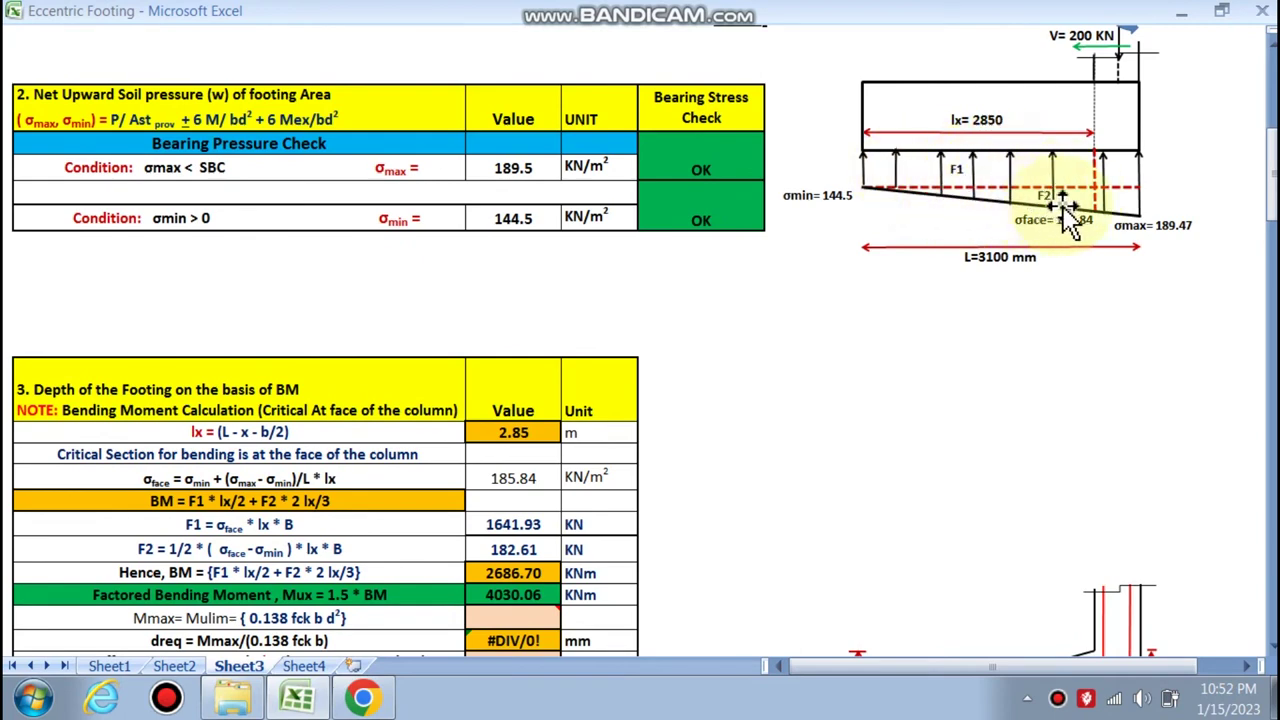
scroll(639, 287, down, 3)
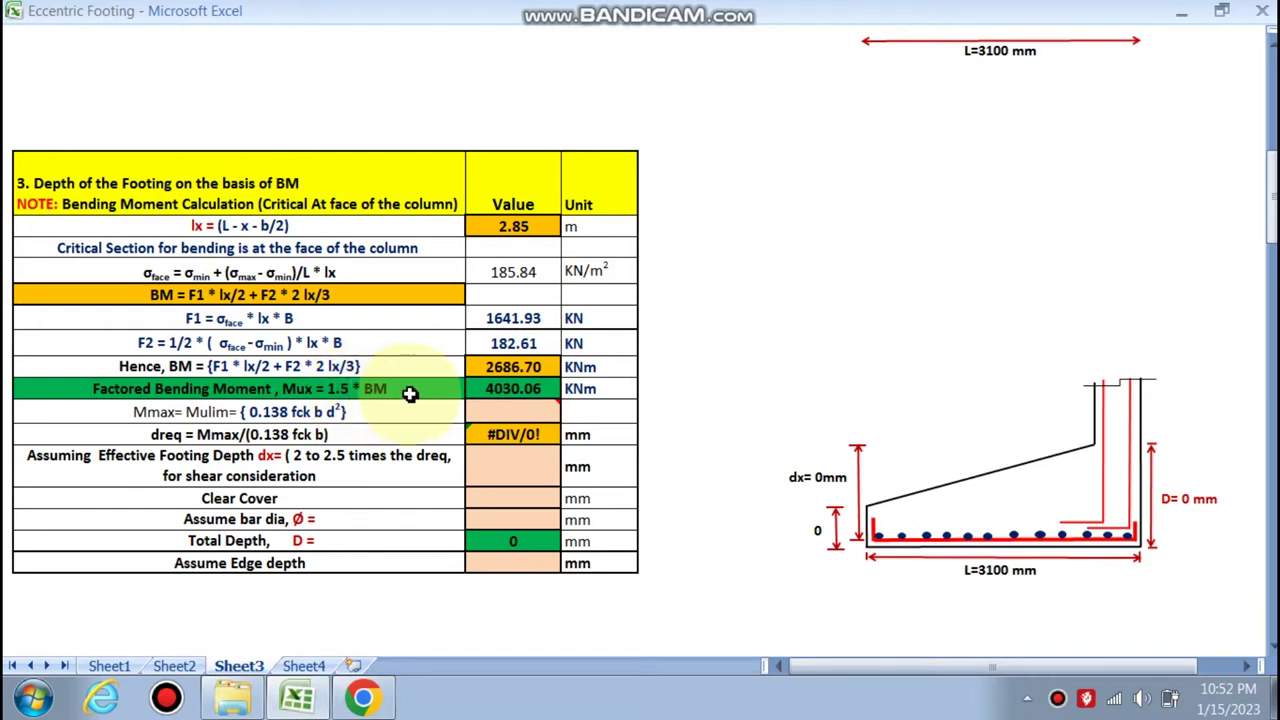
Step: Pick the 0.138 moment coefficient for Mmax and select the effective depth dx cell
mouse_move(521, 412)
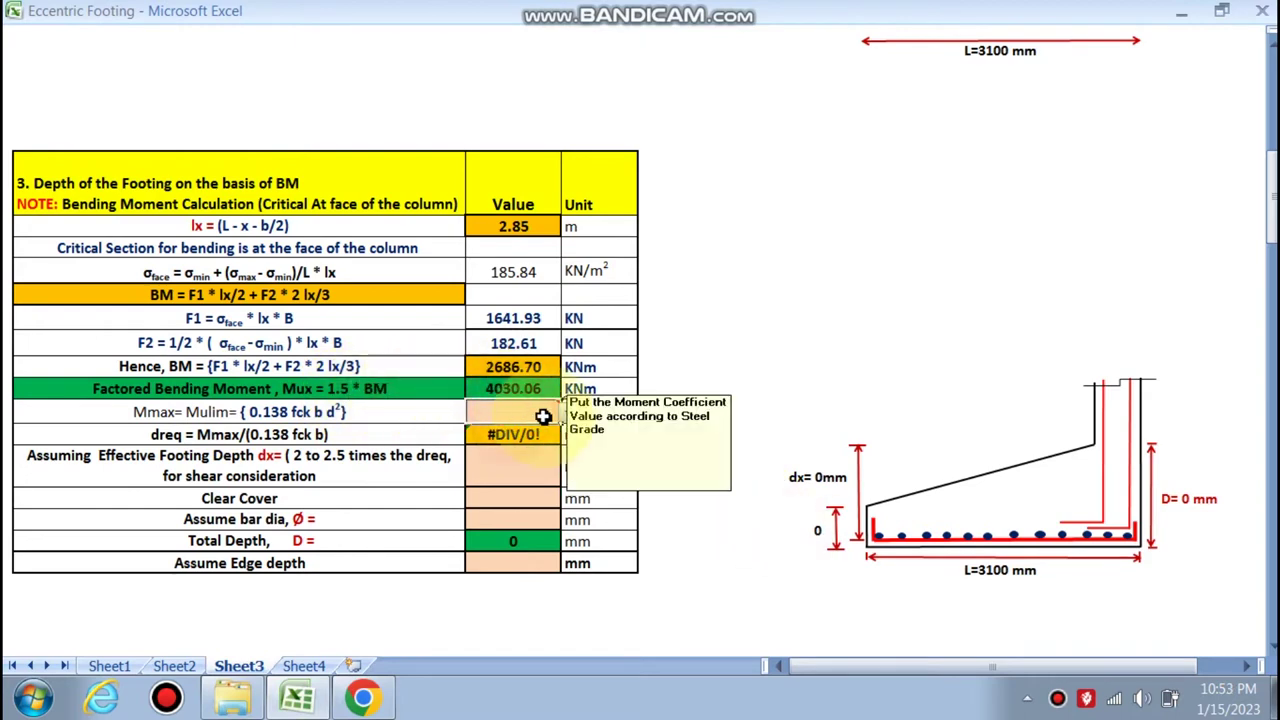
click(567, 413)
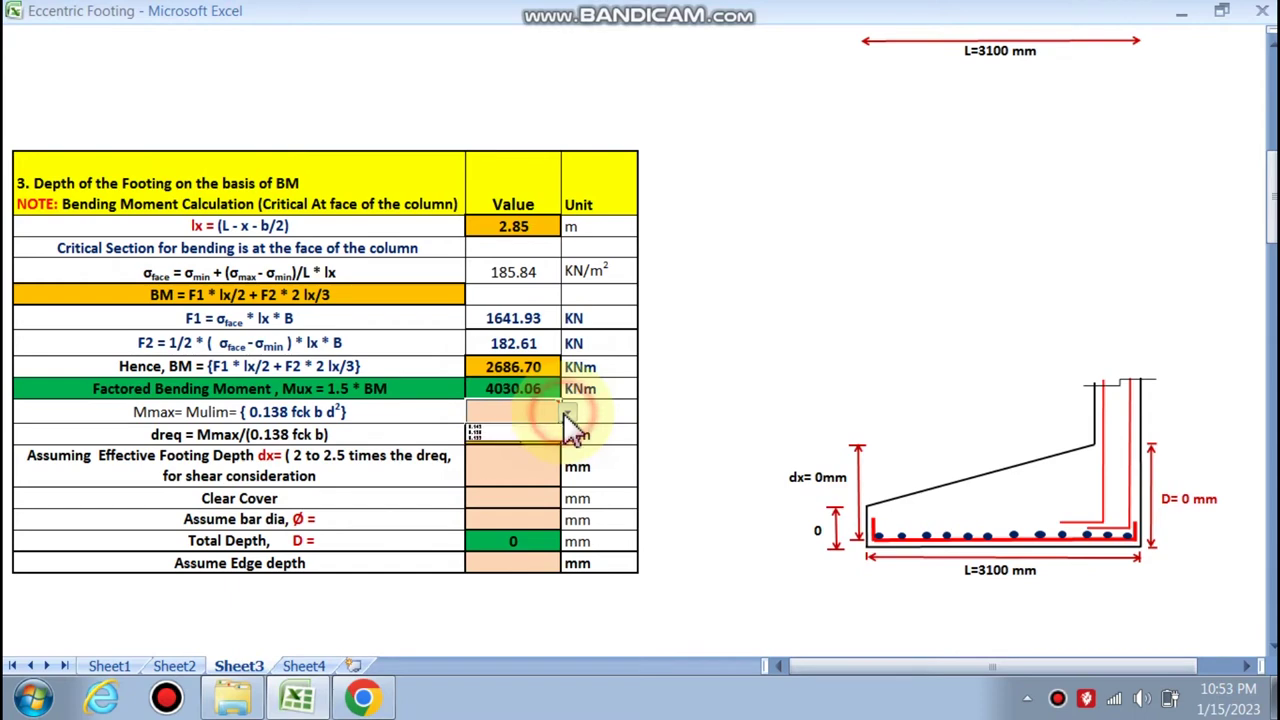
click(490, 434)
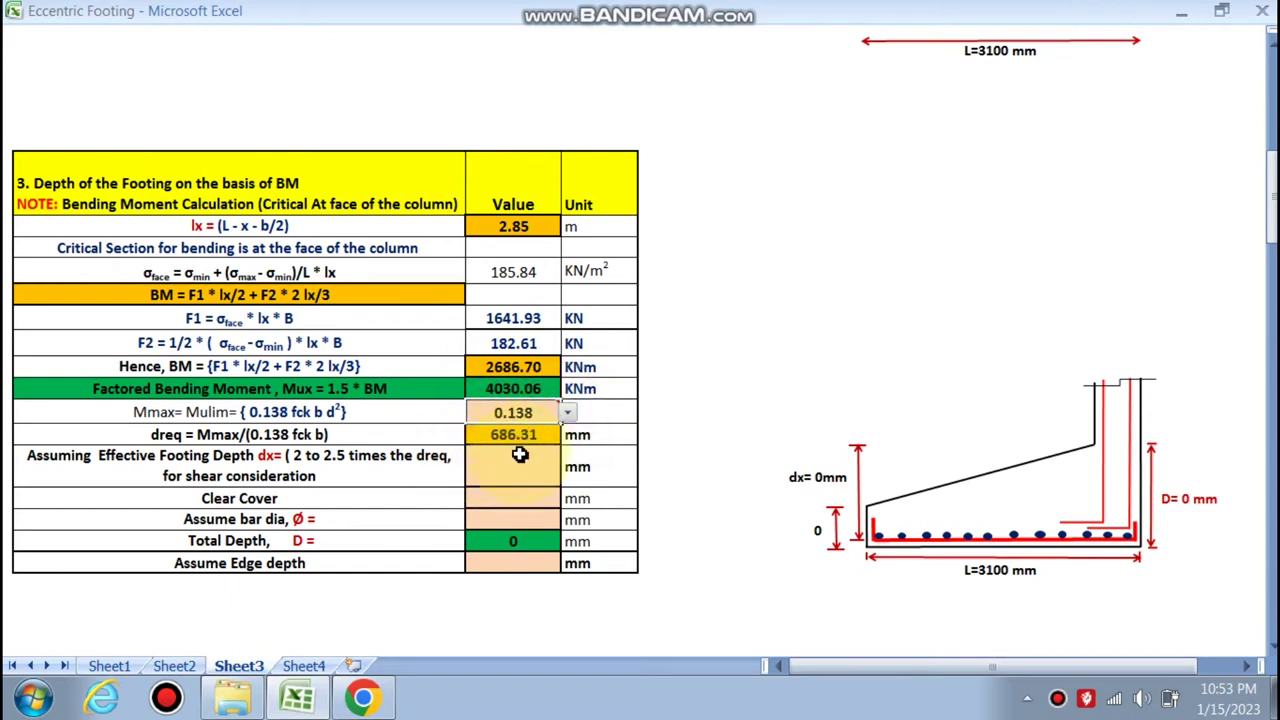
scroll(519, 455, down, 1)
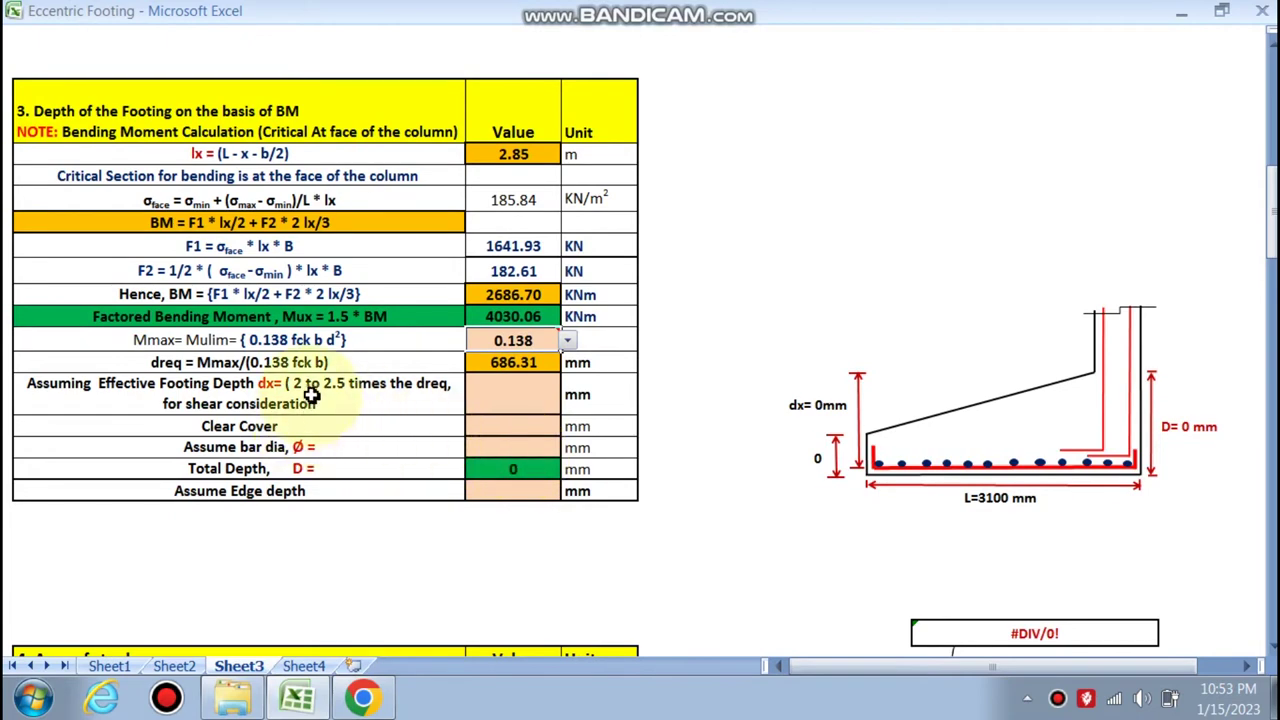
scroll(343, 393, down, 1)
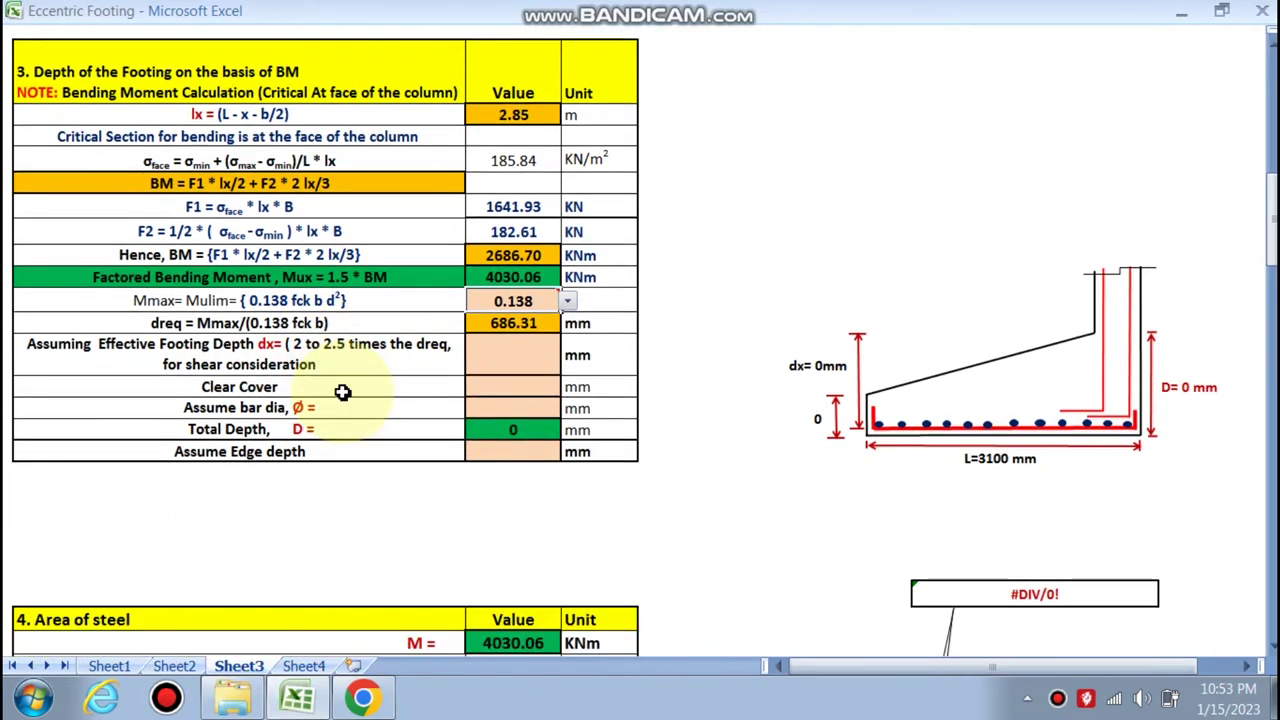
click(516, 366)
text(8)
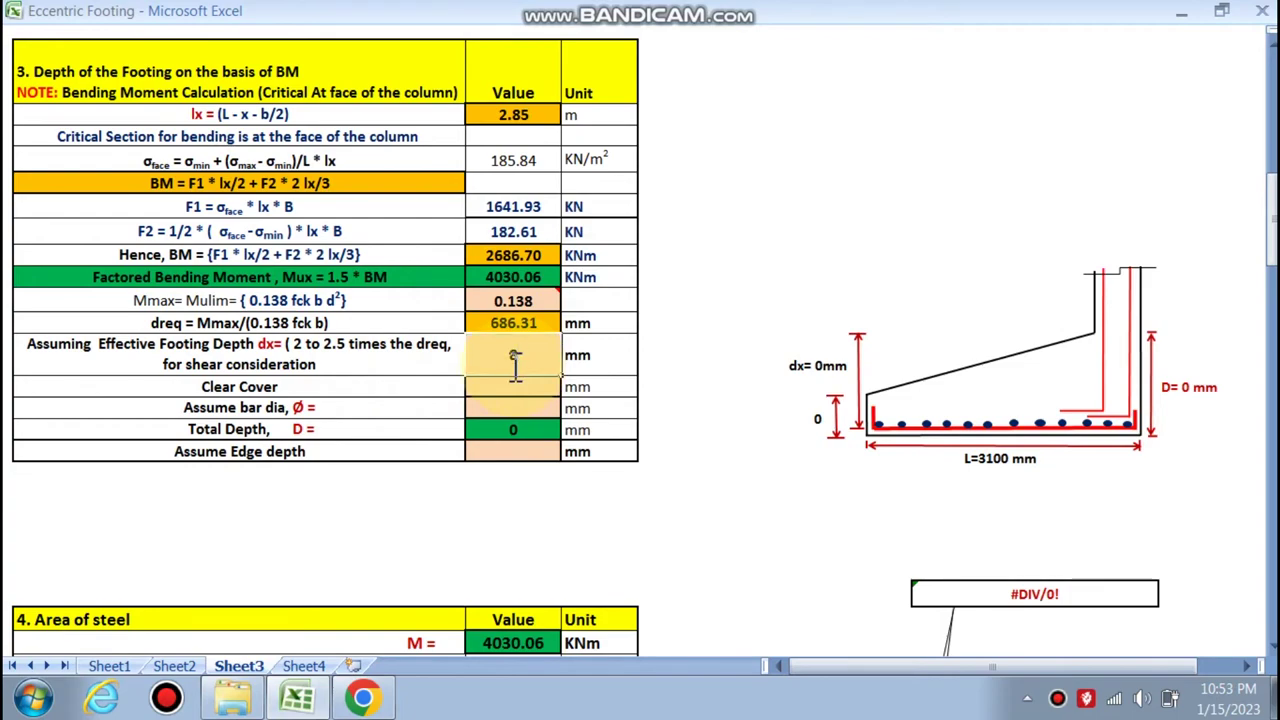
Step: Enter an effective depth dx of 800 mm; one-way shear shows τv 0.53 exceeding τc 0.40
text(00)
key(BackSpace)
key(Return)
scroll(677, 400, down, 9)
scroll(700, 436, down, 4)
scroll(700, 441, down, 6)
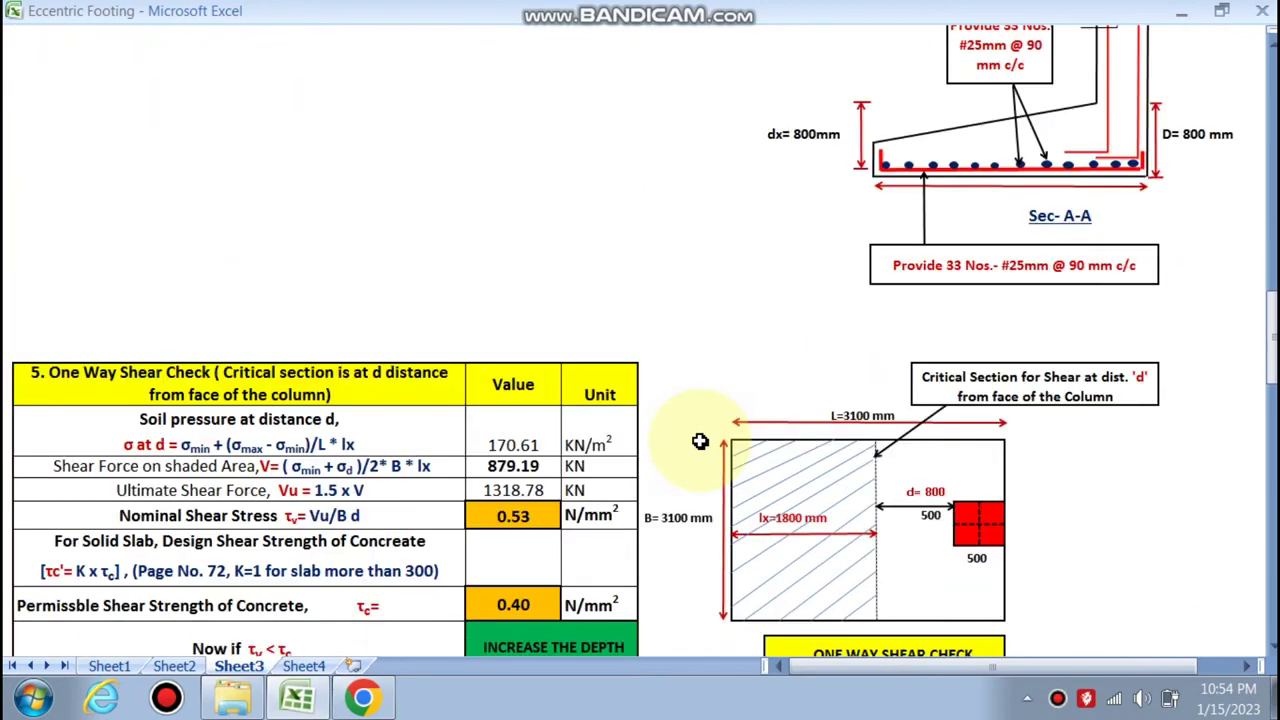
scroll(694, 434, down, 2)
scroll(586, 468, up, 3)
scroll(584, 467, up, 9)
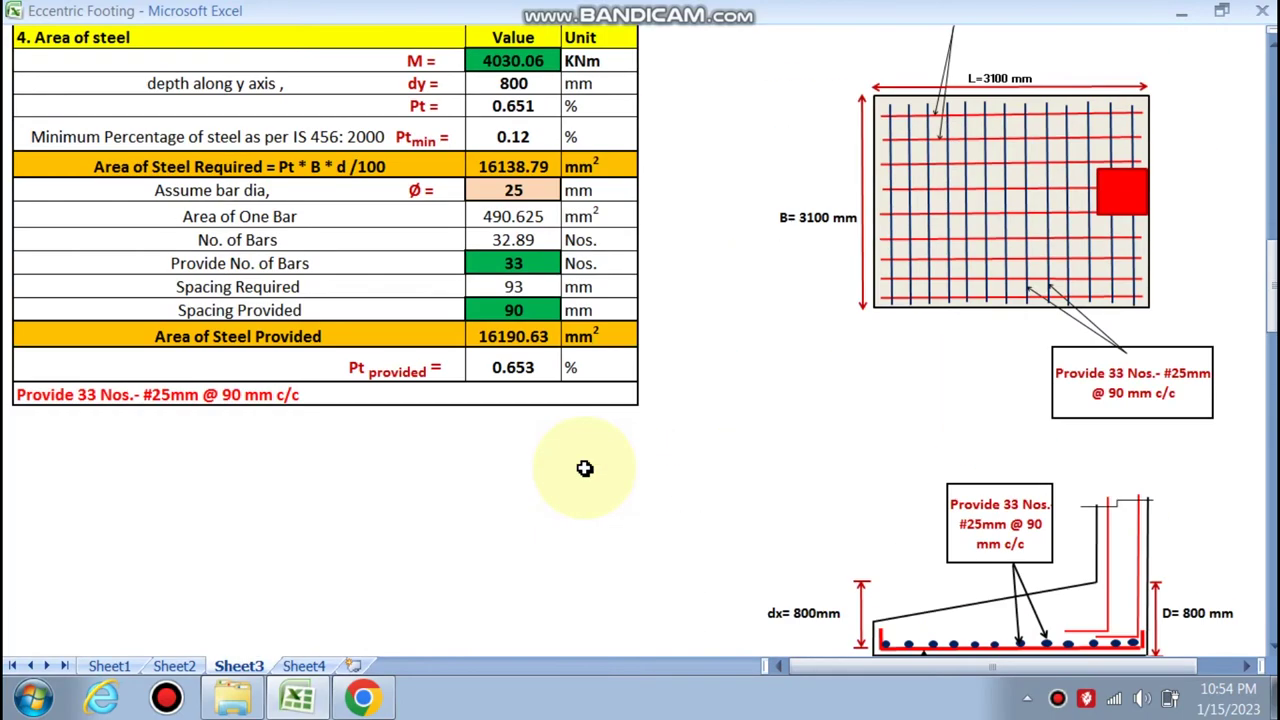
scroll(585, 465, up, 9)
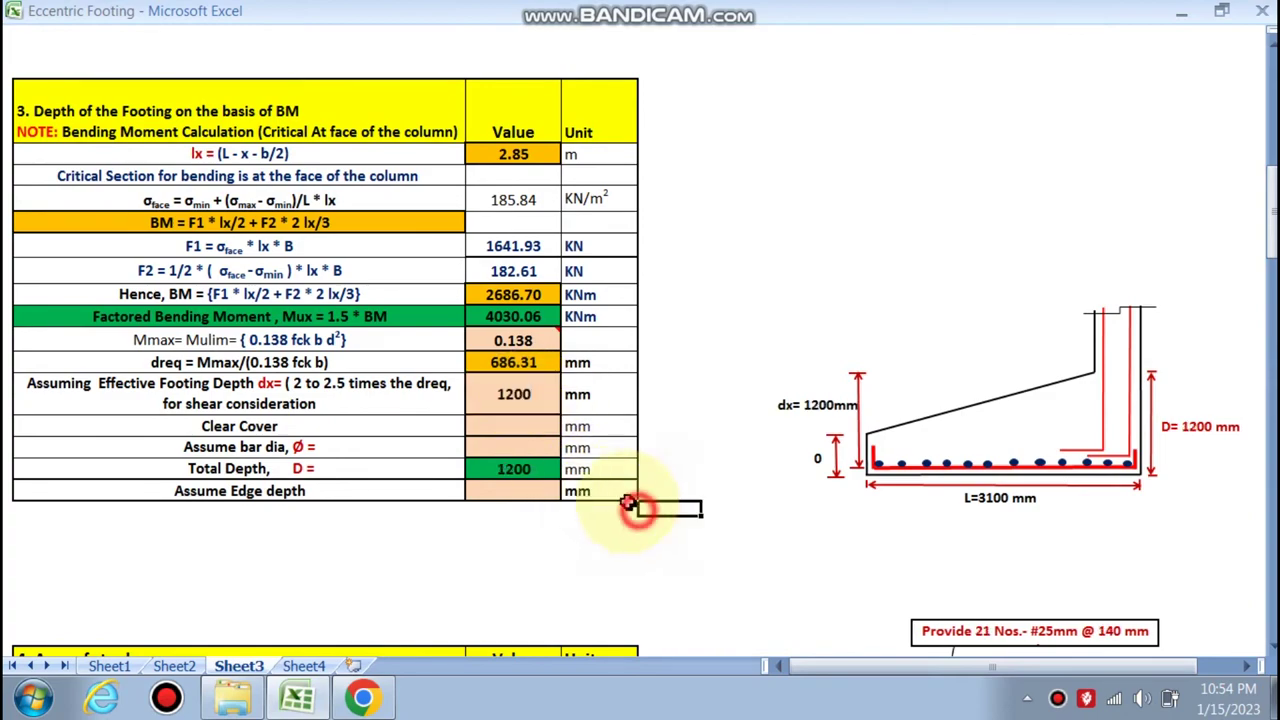
Step: Raise dx to 1200 mm so one-way shear reads τv 0.27 against τc 0.30, OK
key(Return)
scroll(623, 500, down, 2)
scroll(626, 510, down, 9)
scroll(626, 512, down, 6)
scroll(600, 515, down, 1)
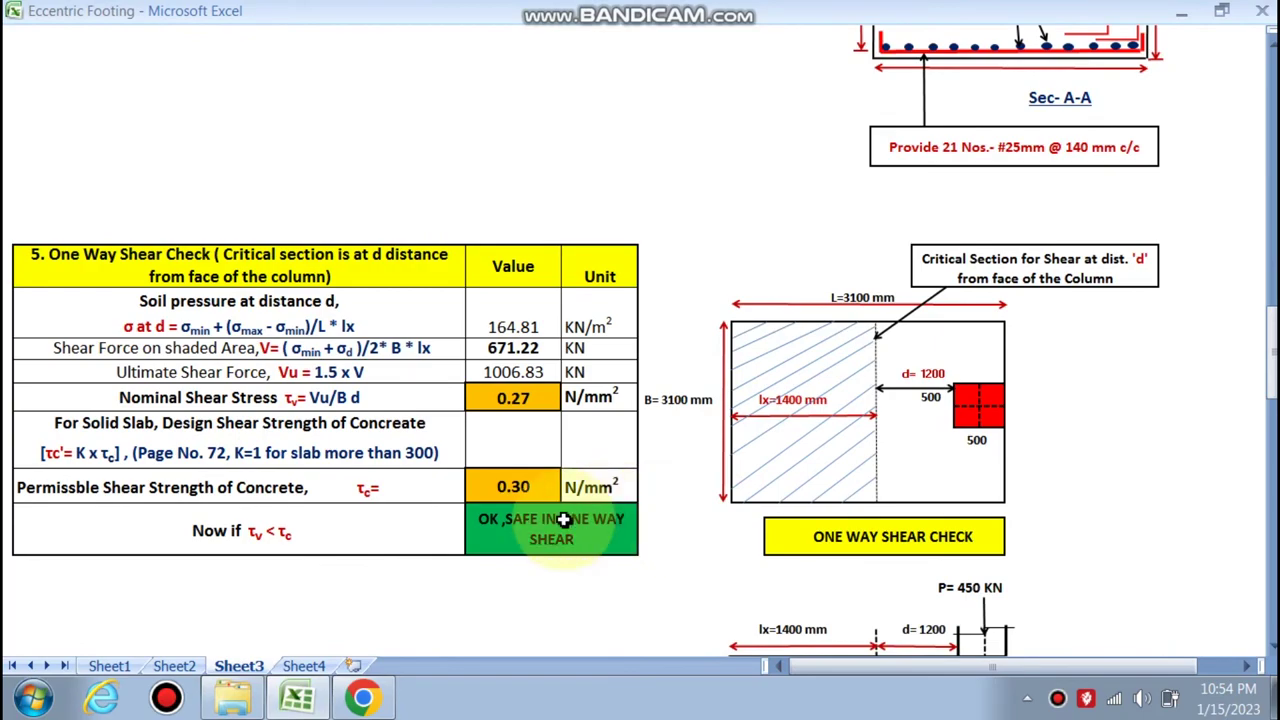
scroll(555, 526, down, 5)
scroll(558, 525, down, 6)
scroll(557, 527, down, 3)
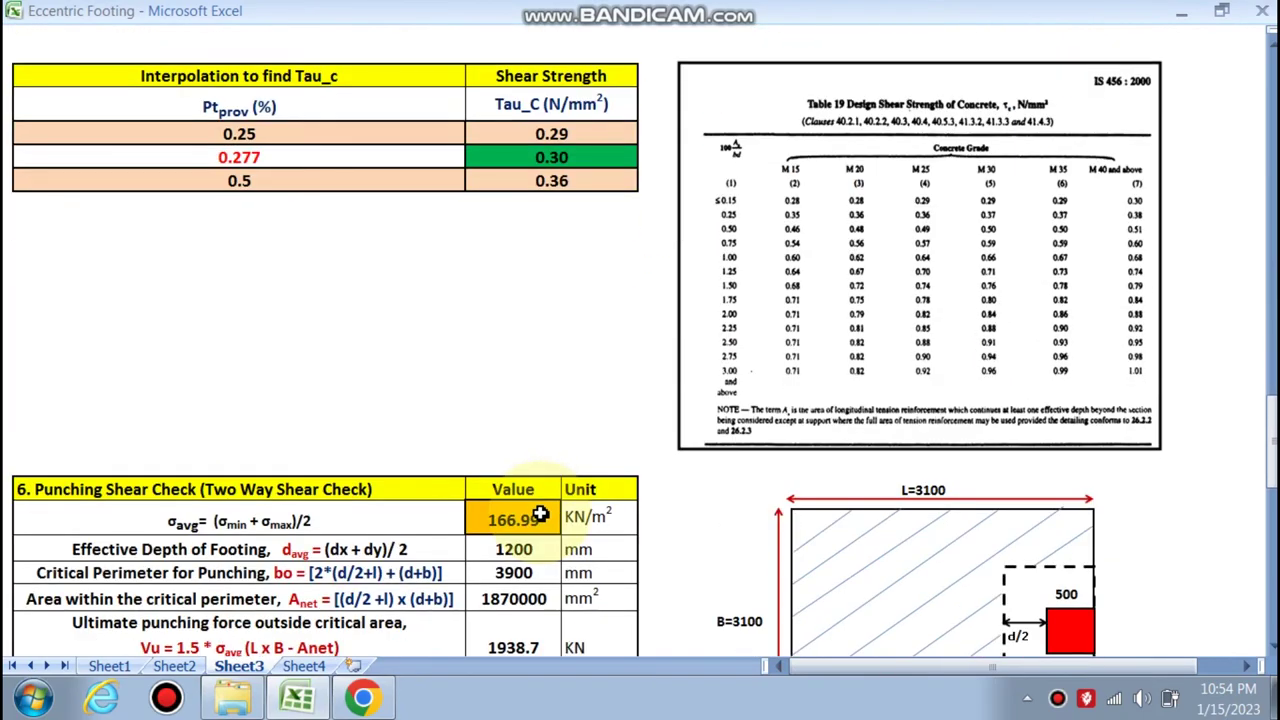
scroll(555, 527, down, 4)
scroll(565, 530, up, 5)
scroll(570, 520, up, 6)
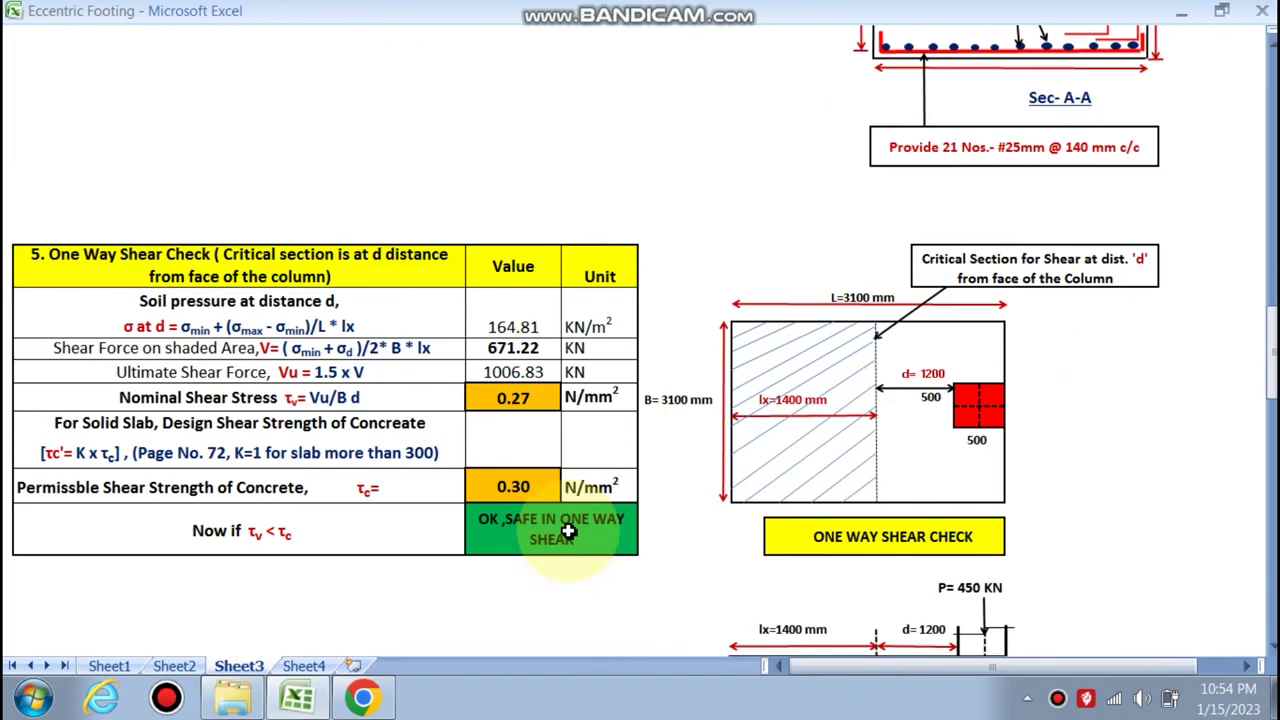
scroll(569, 531, up, 6)
scroll(569, 540, up, 8)
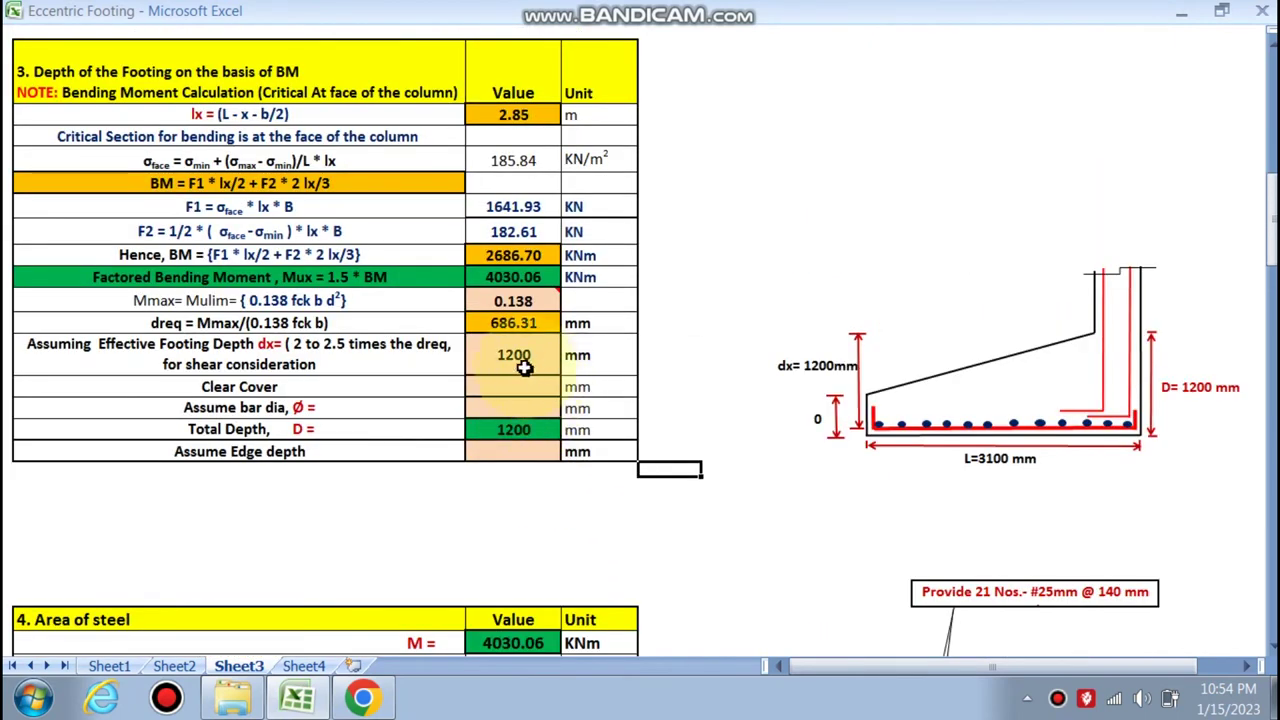
click(507, 386)
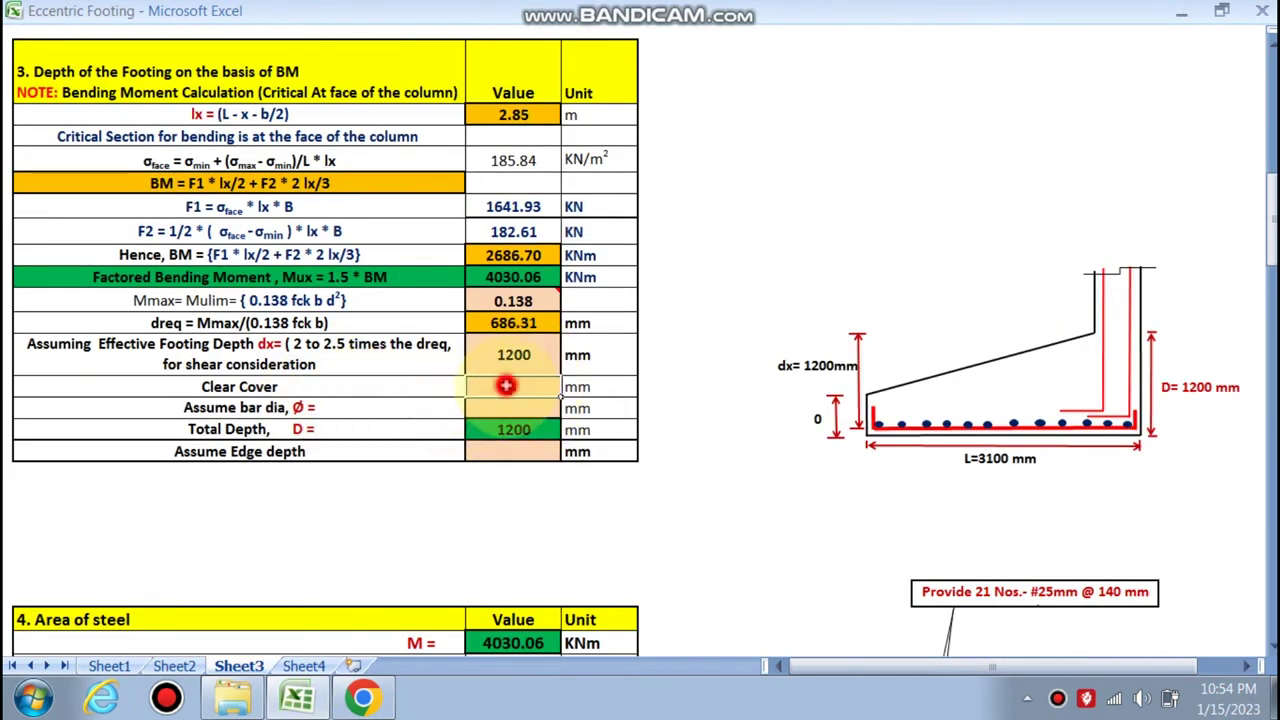
text(50)
Step: Enter clear cover 50 mm, bar diameter 16 mm and edge depth 300 mm, giving 1258 mm total depth
click(570, 486)
click(524, 403)
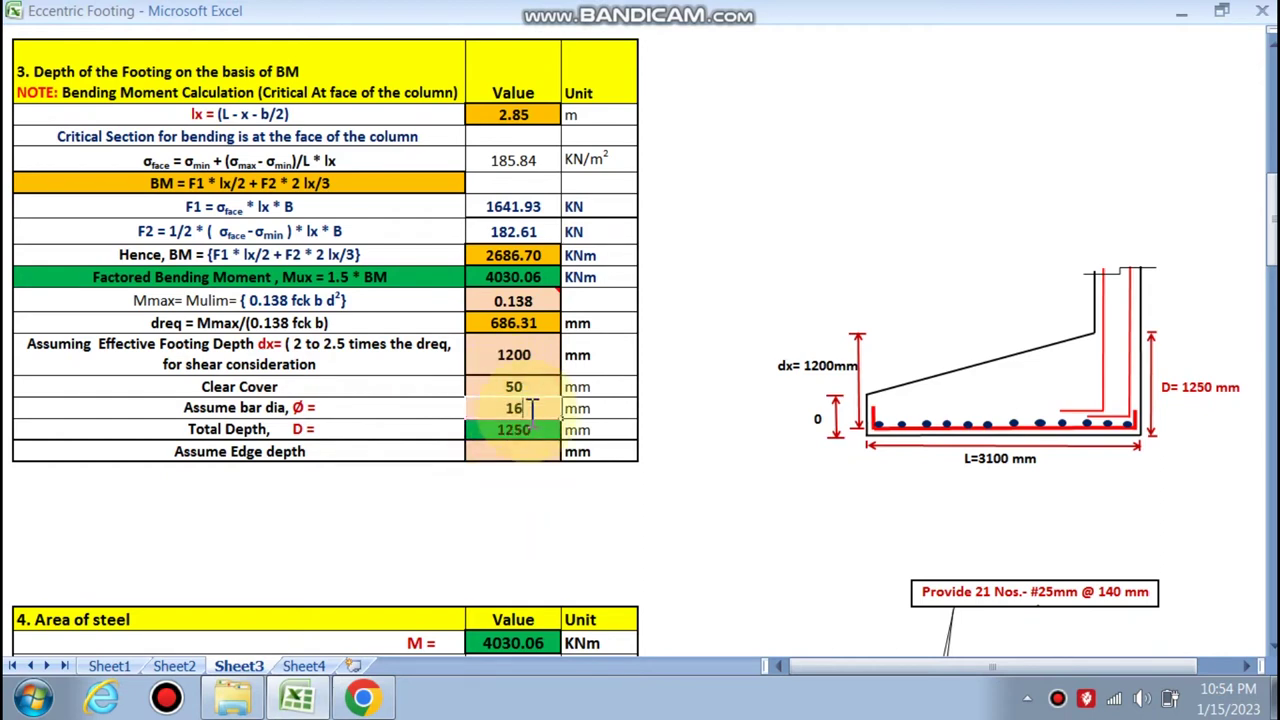
click(557, 508)
click(520, 451)
text(3)
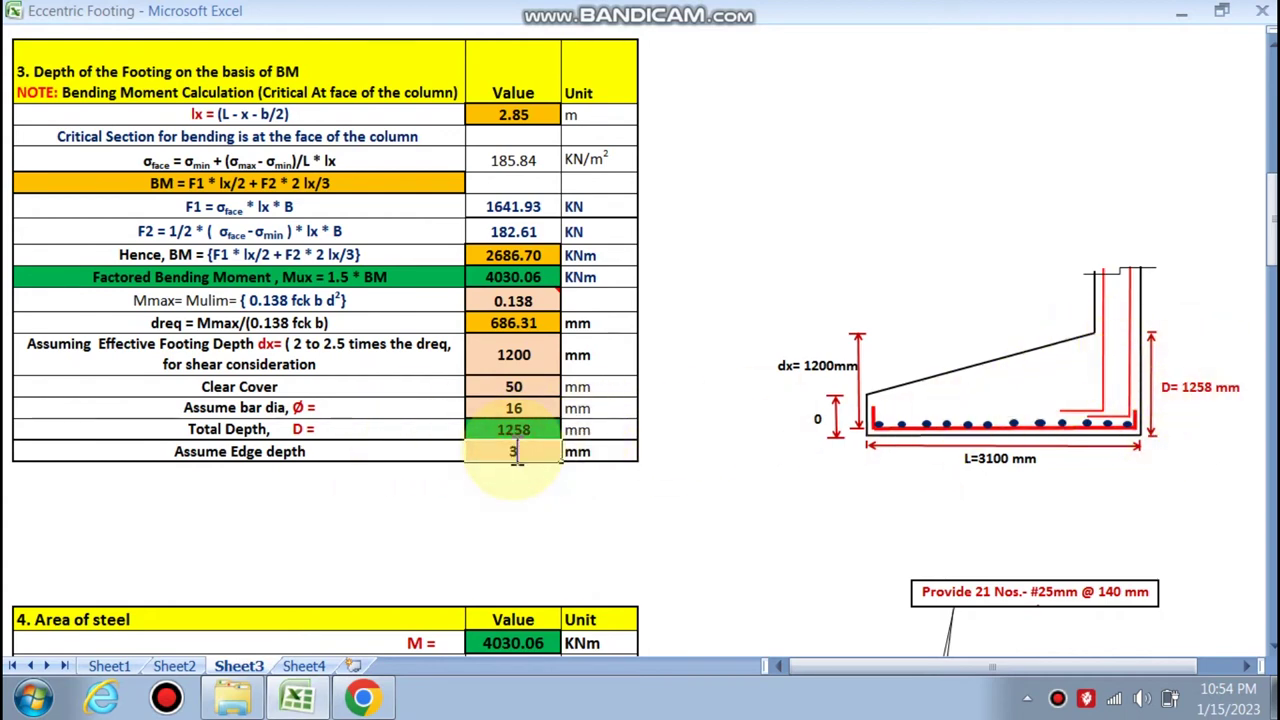
text(00)
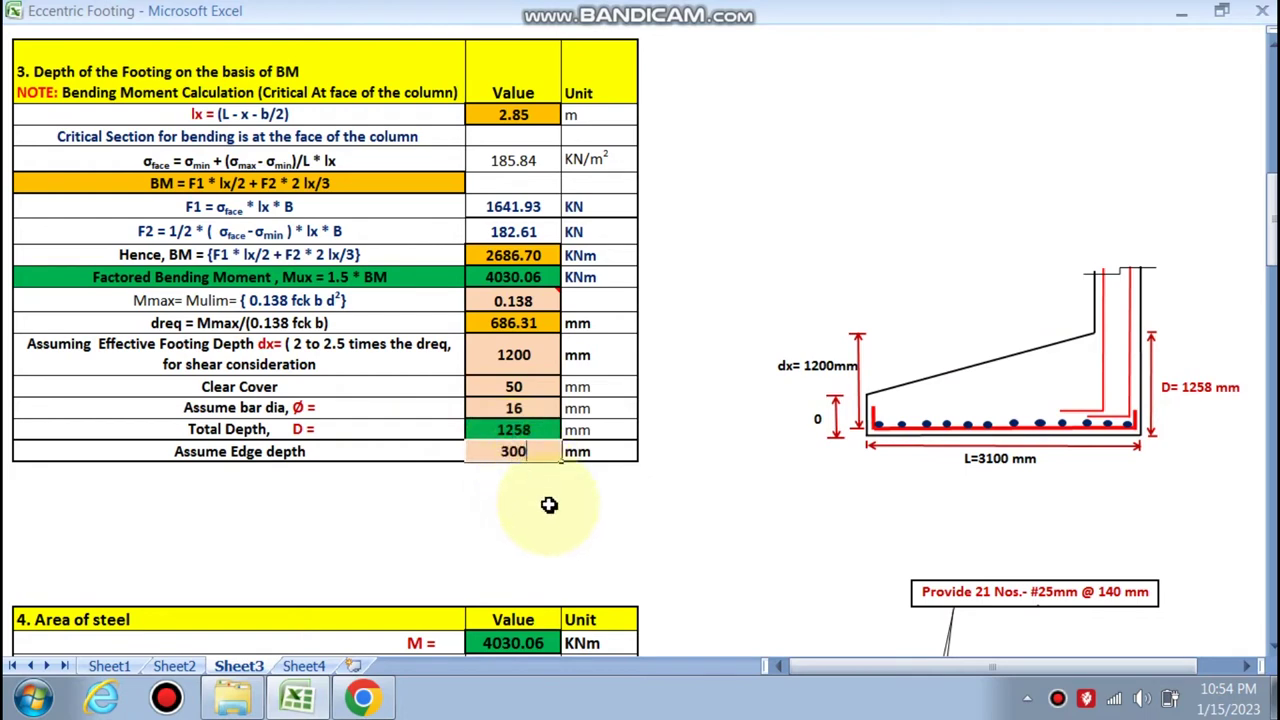
click(545, 514)
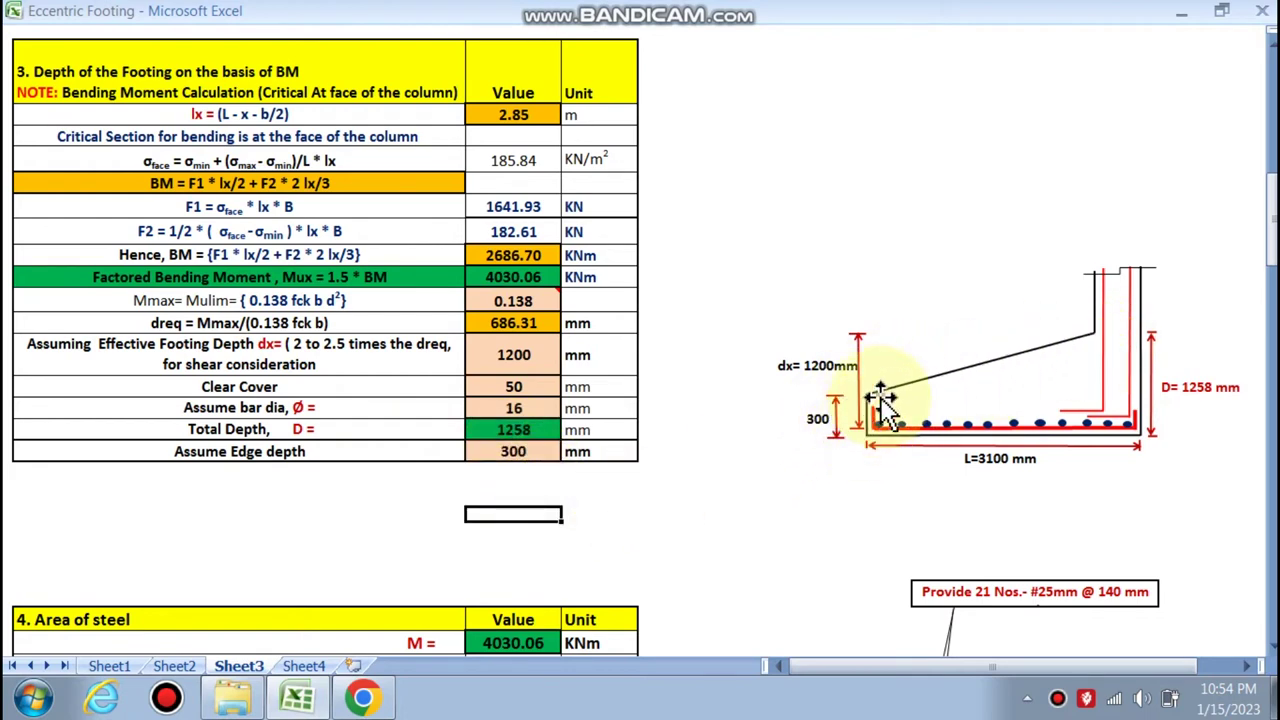
scroll(766, 434, down, 3)
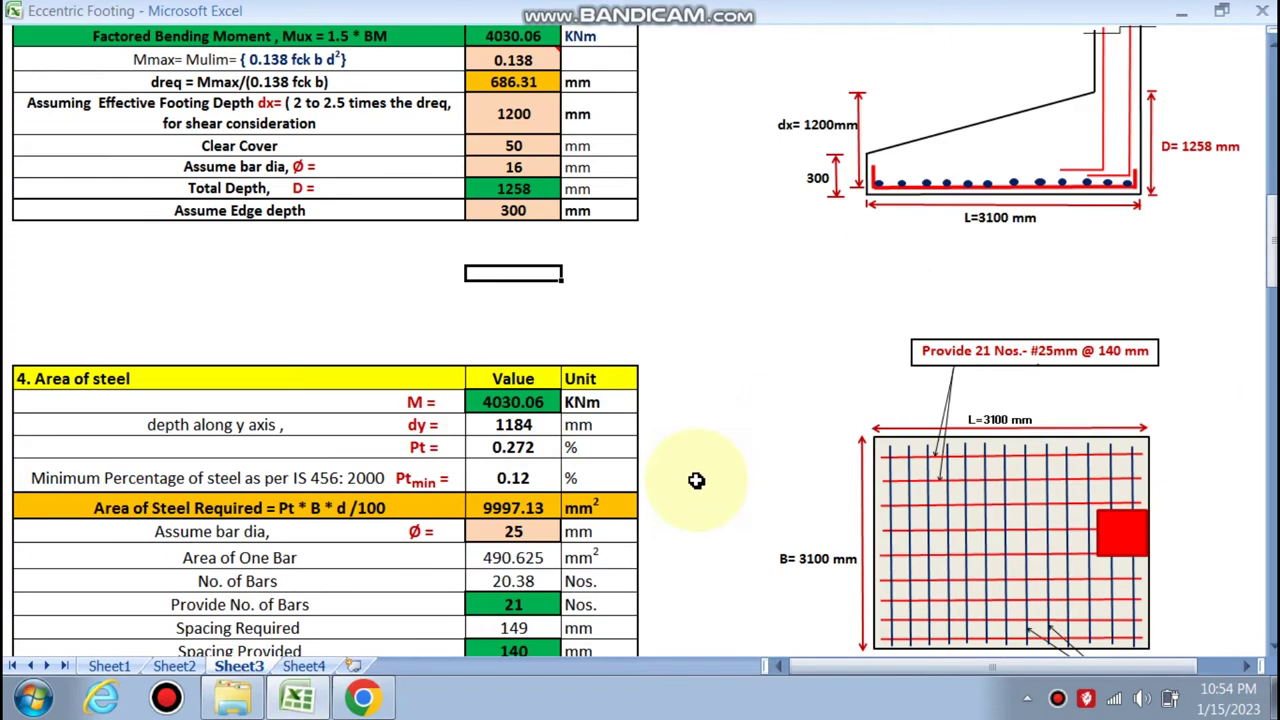
scroll(635, 468, down, 2)
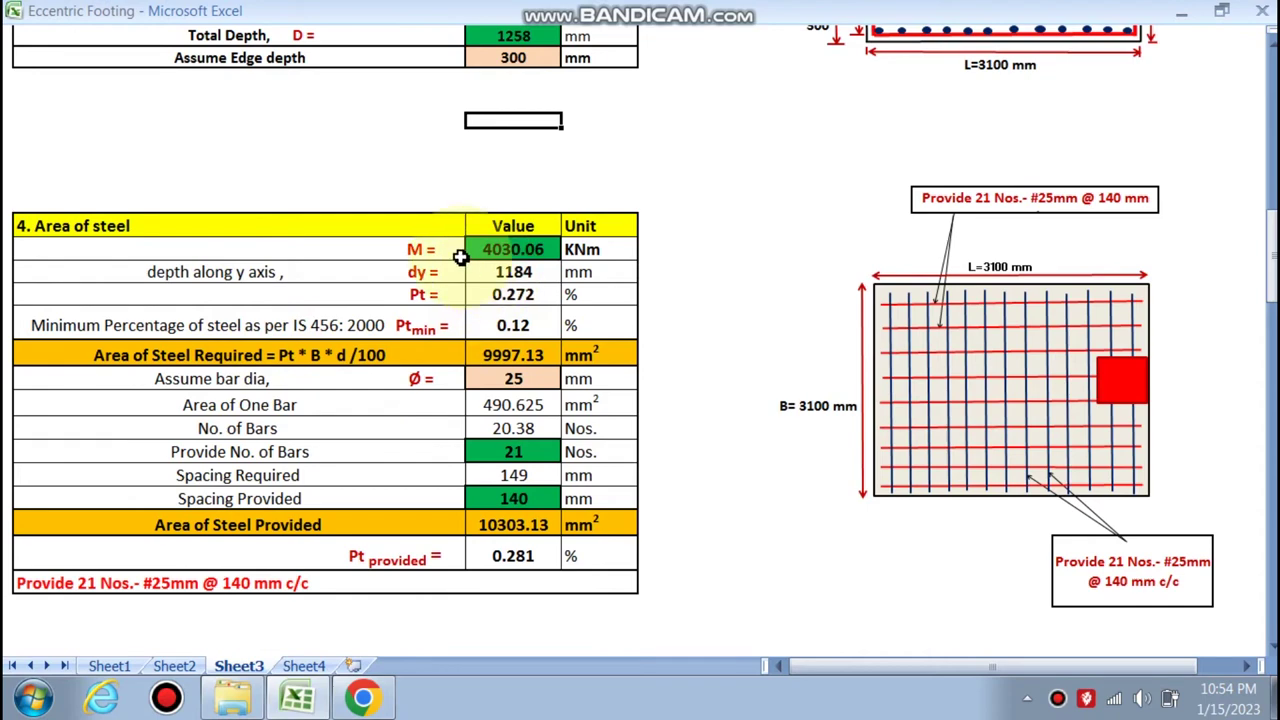
scroll(475, 260, up, 4)
scroll(480, 200, up, 1)
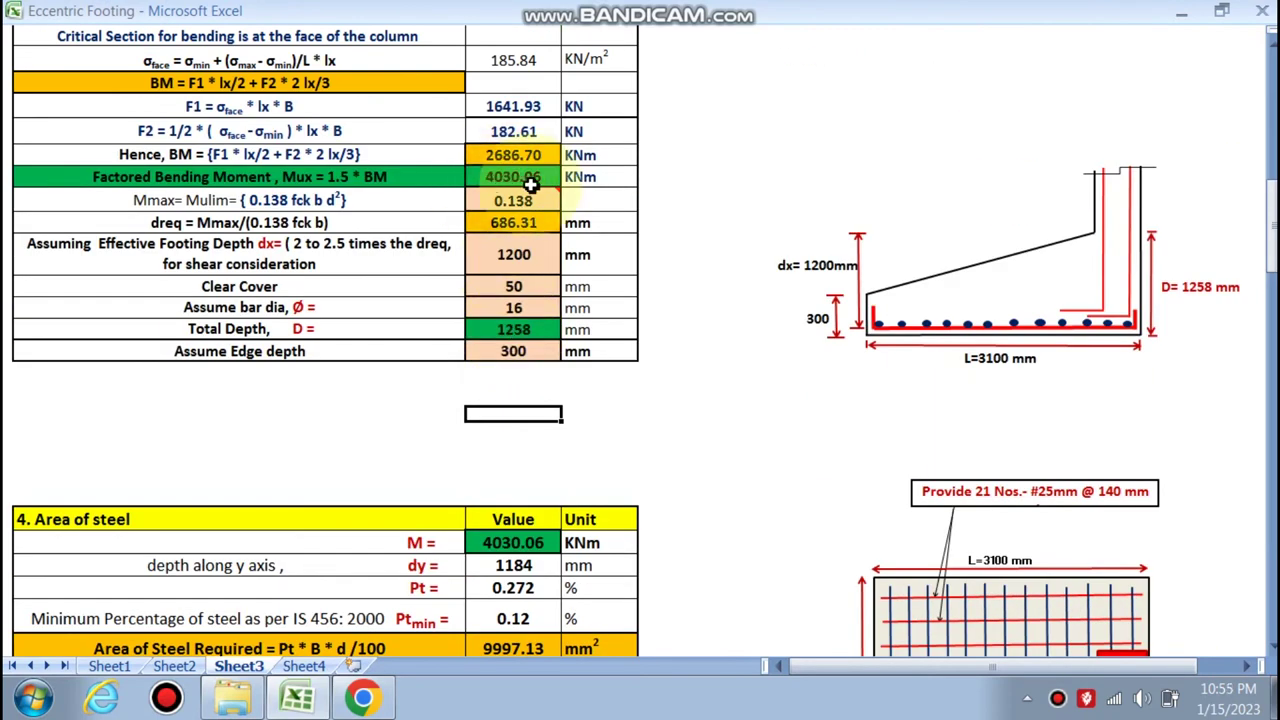
scroll(515, 460, down, 3)
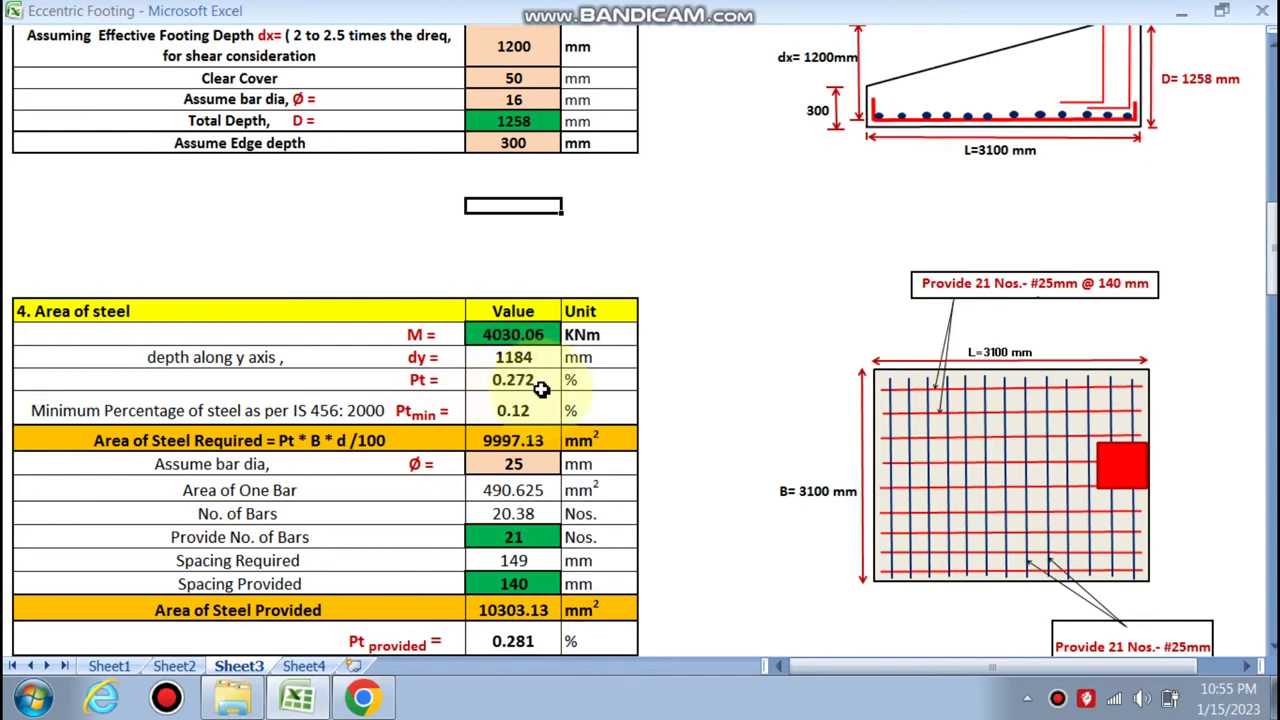
scroll(541, 389, down, 1)
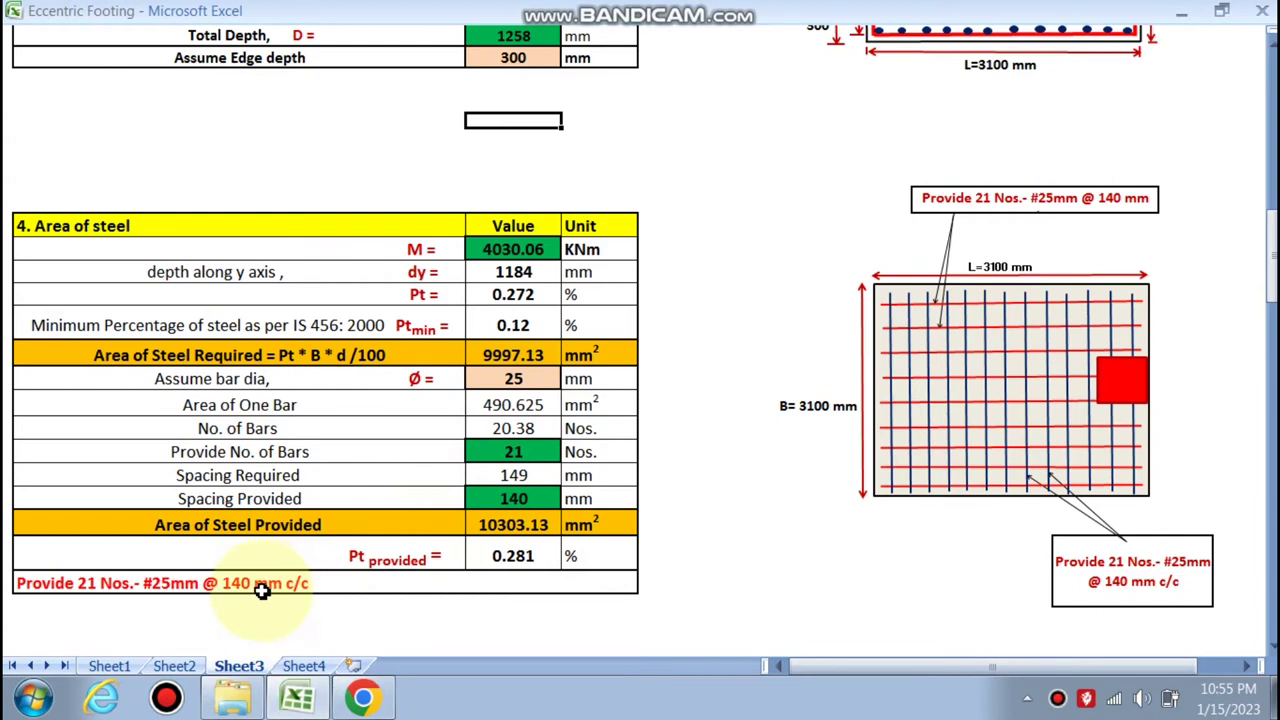
click(545, 380)
click(567, 379)
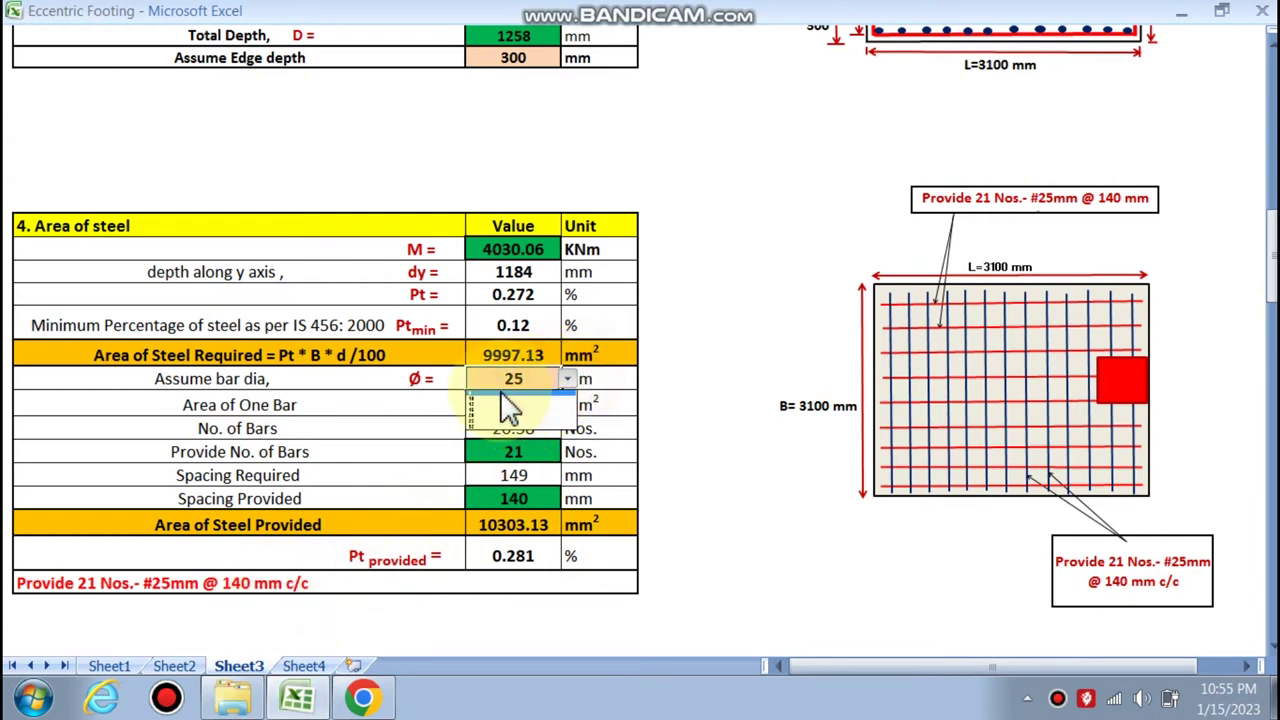
click(480, 420)
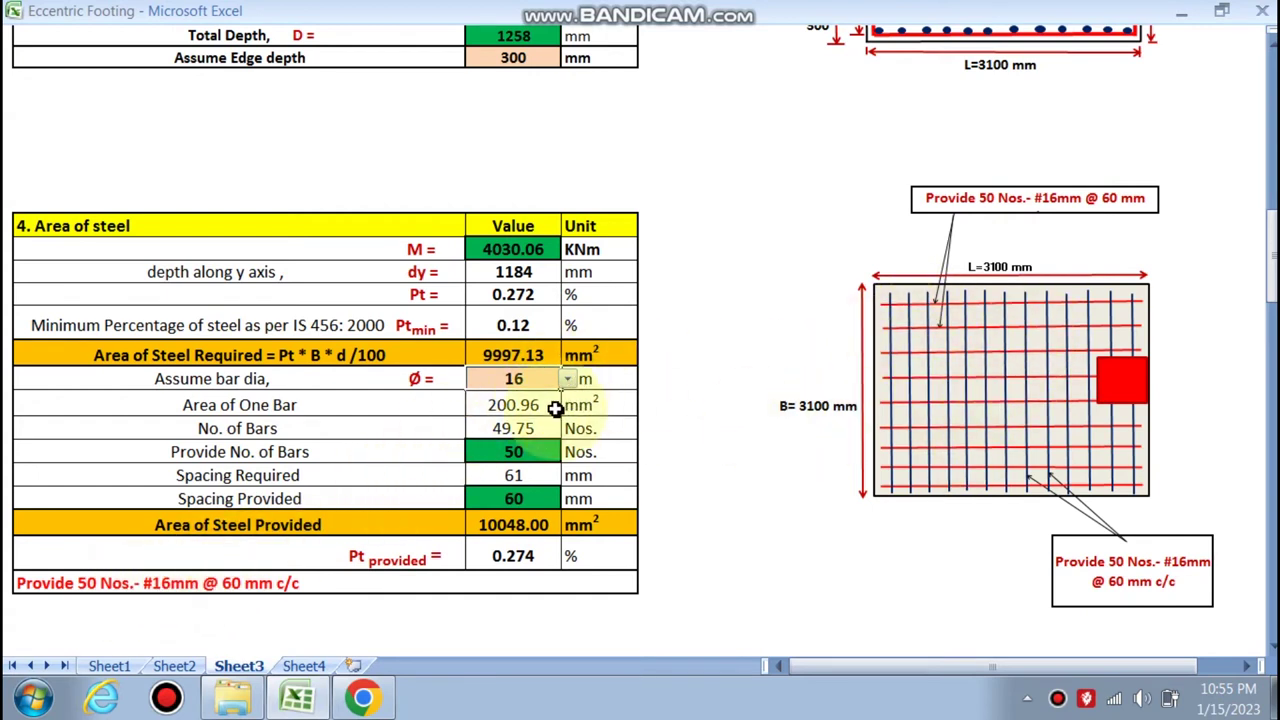
click(568, 381)
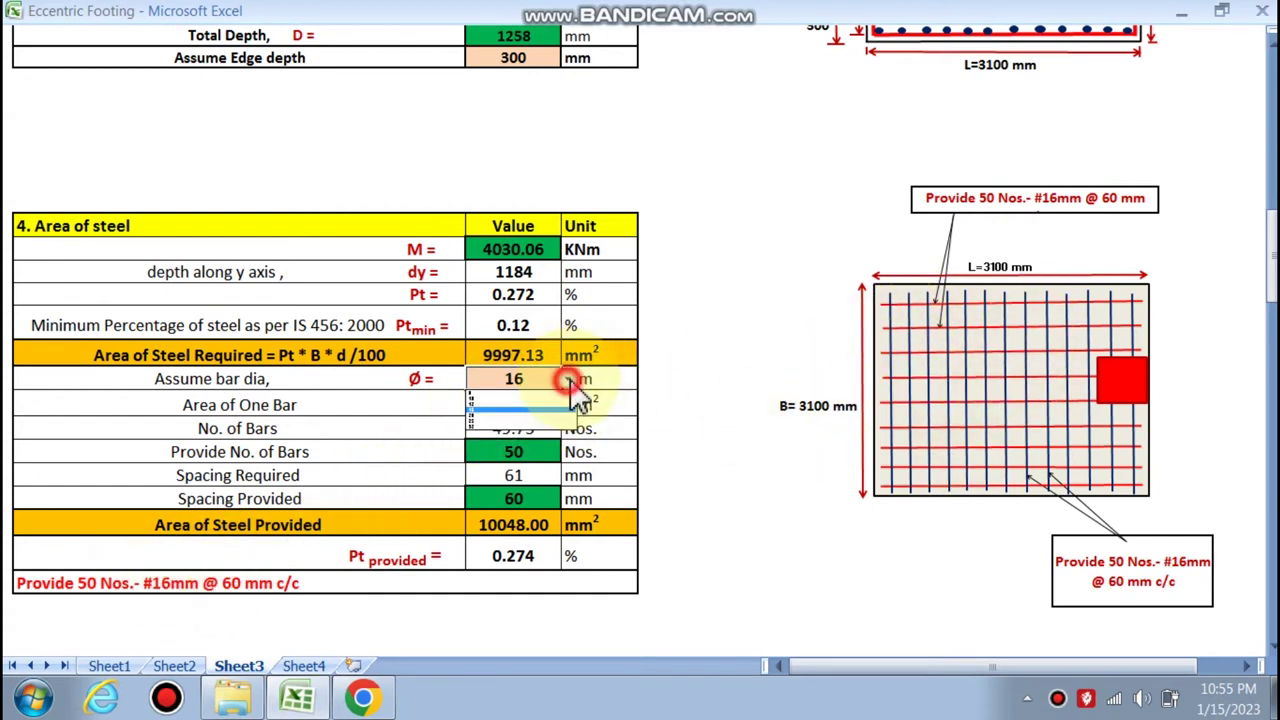
click(484, 420)
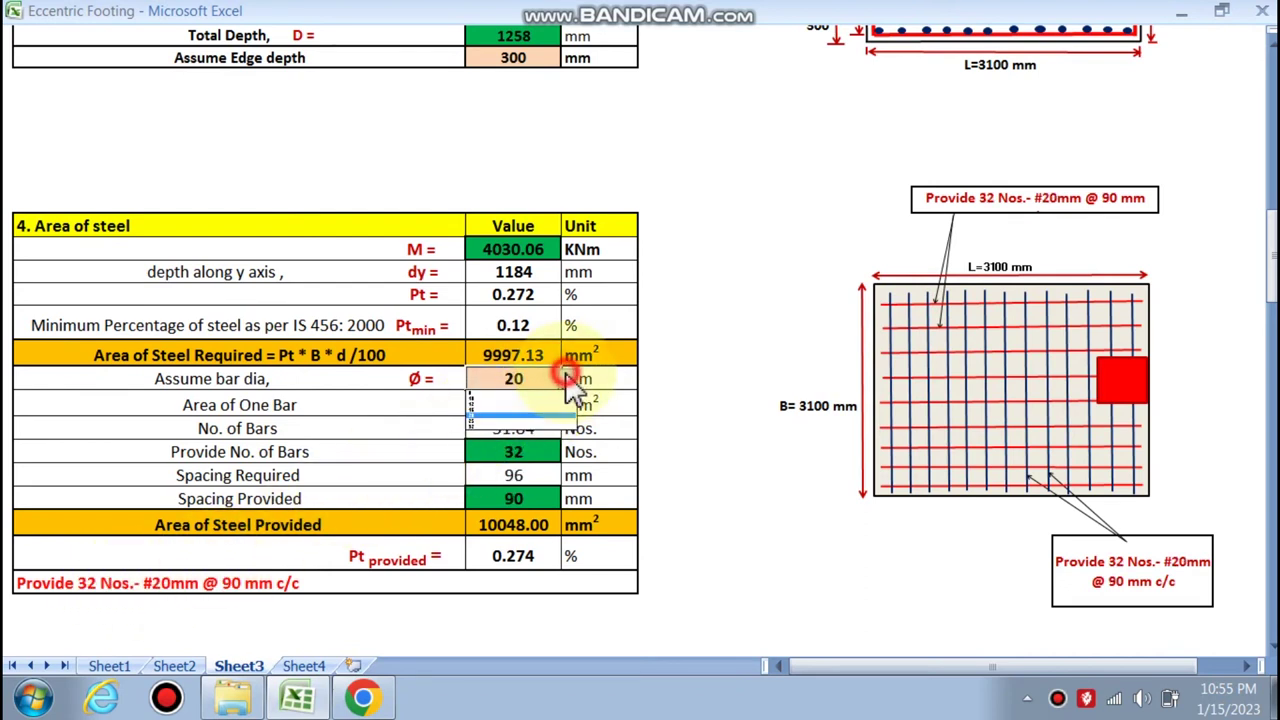
click(488, 425)
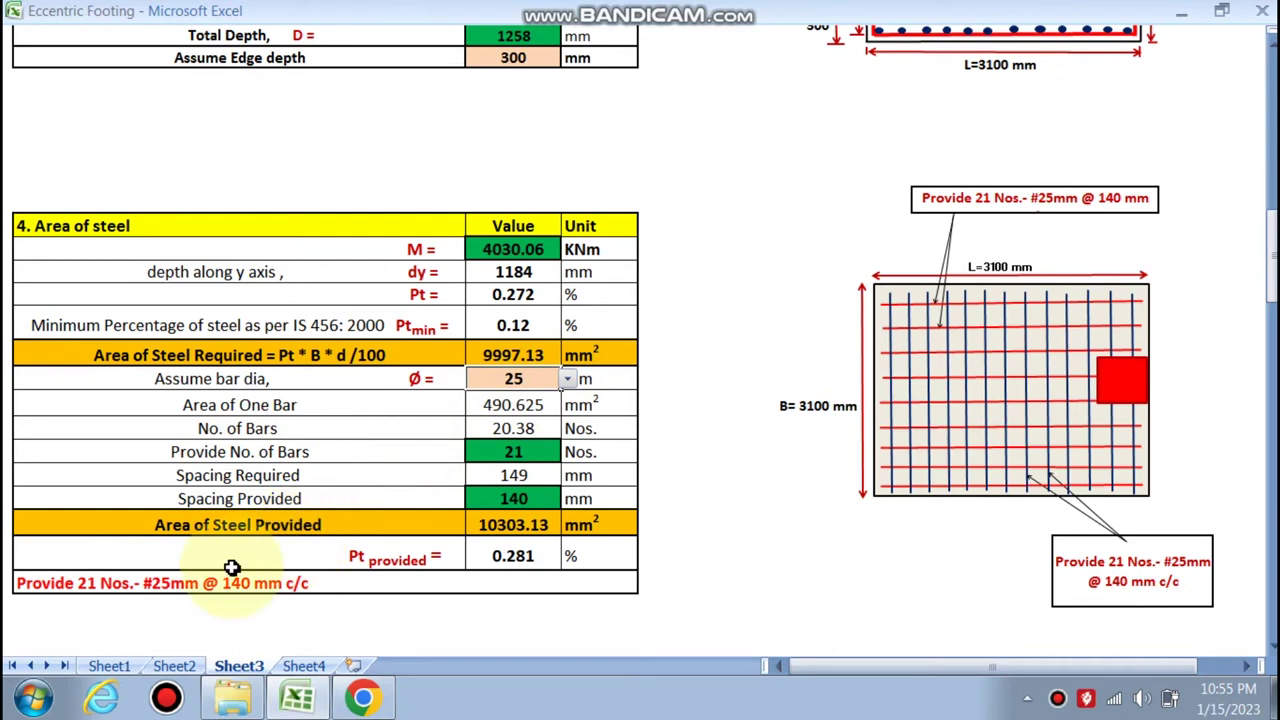
scroll(429, 471, down, 3)
Step: Scroll to the One Way Shear Check showing τv 0.28 below τc 0.30 N/mm², safe
scroll(420, 546, down, 4)
scroll(420, 543, down, 2)
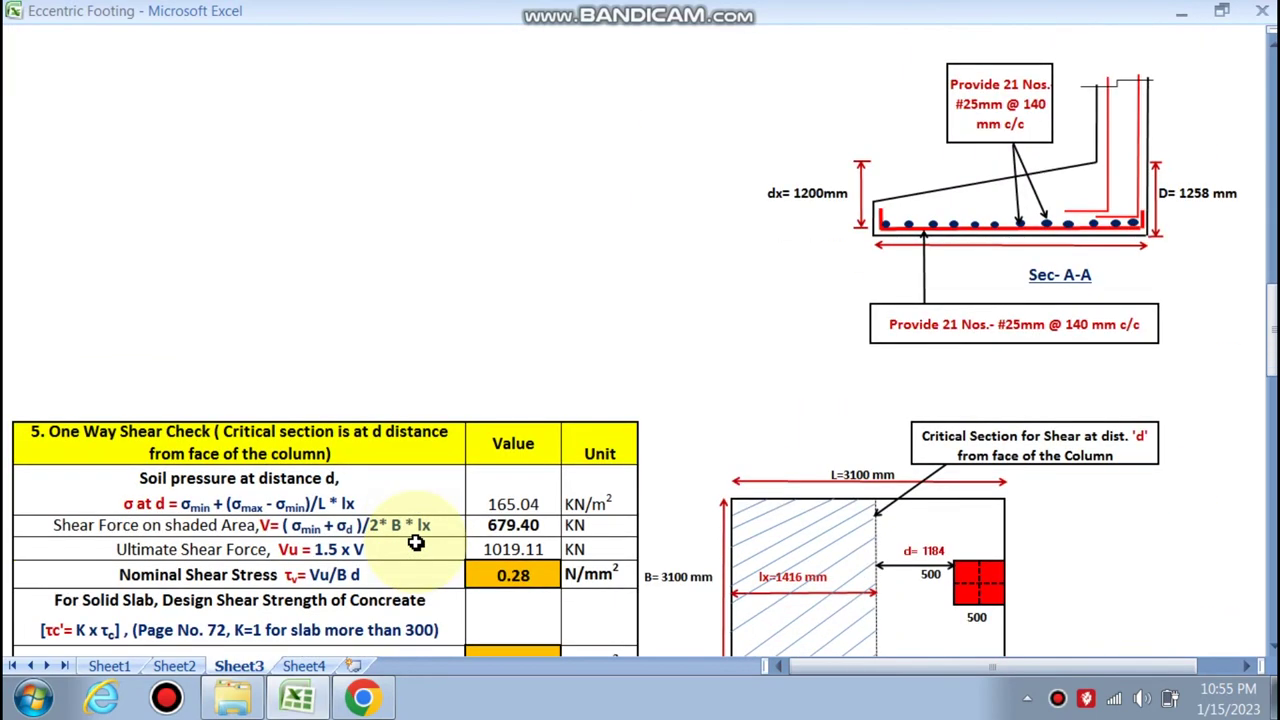
scroll(416, 542, down, 1)
scroll(837, 380, up, 2)
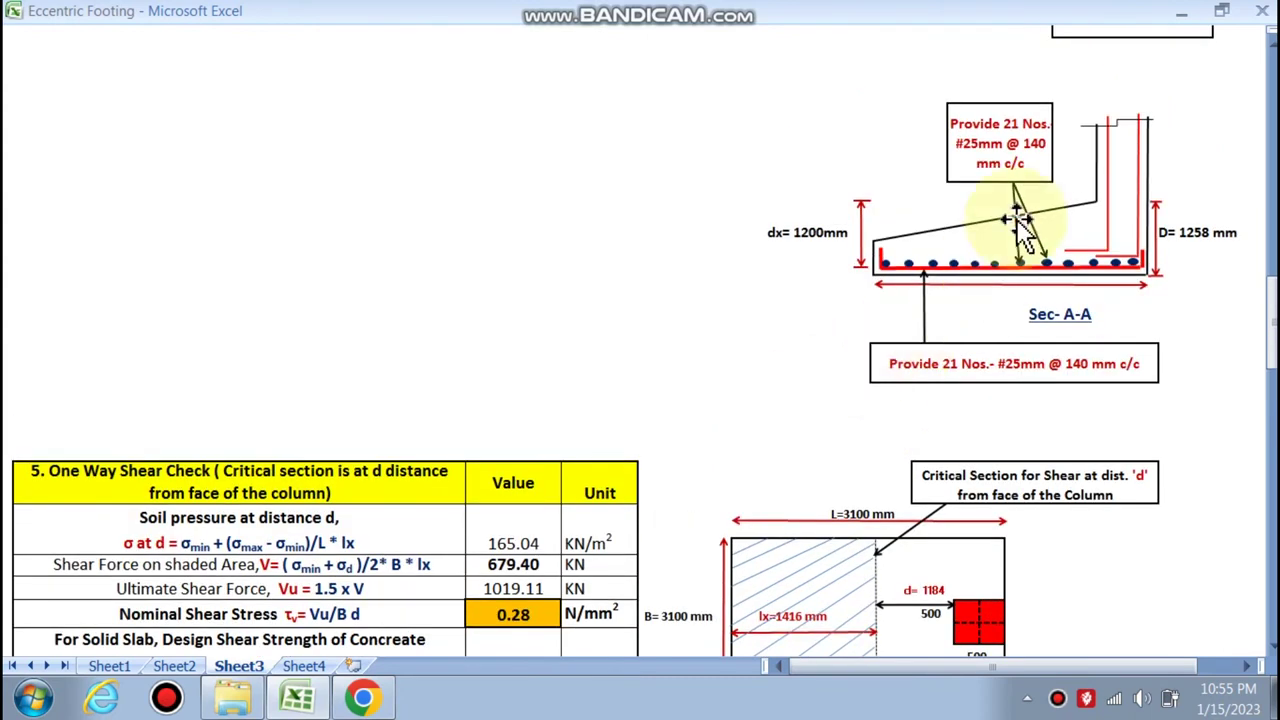
scroll(654, 343, down, 4)
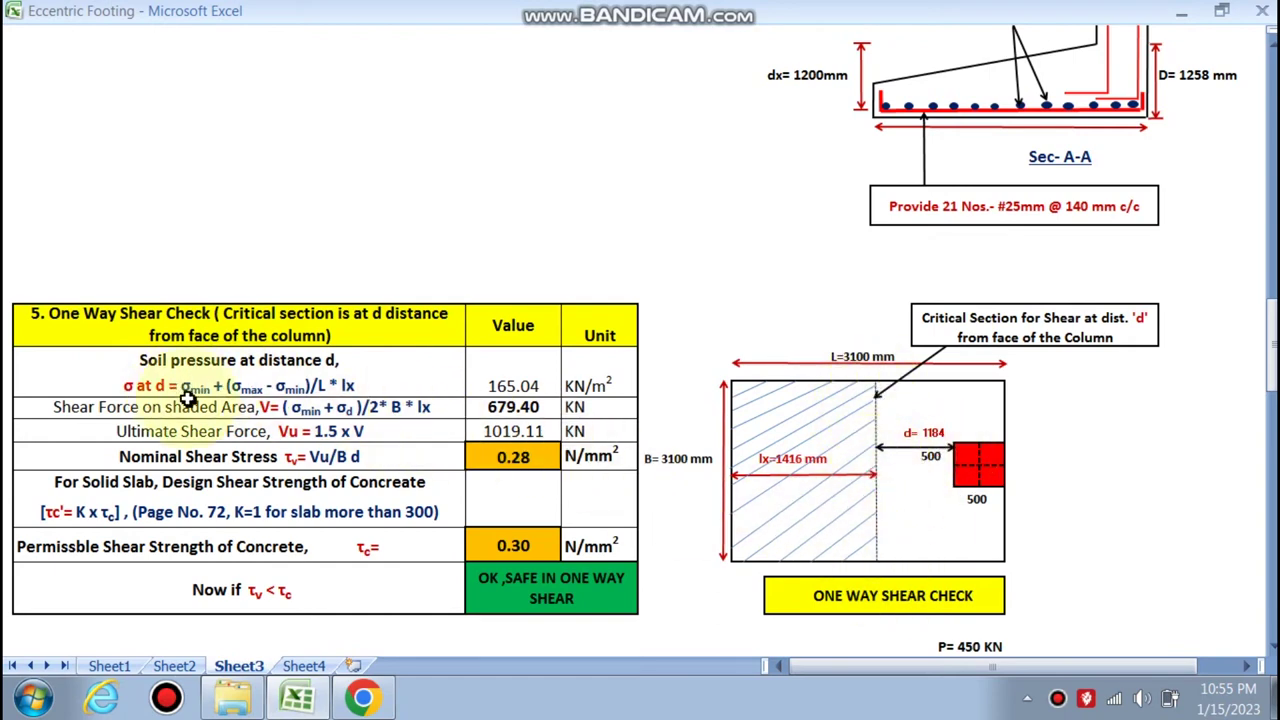
scroll(829, 557, down, 3)
scroll(857, 563, down, 2)
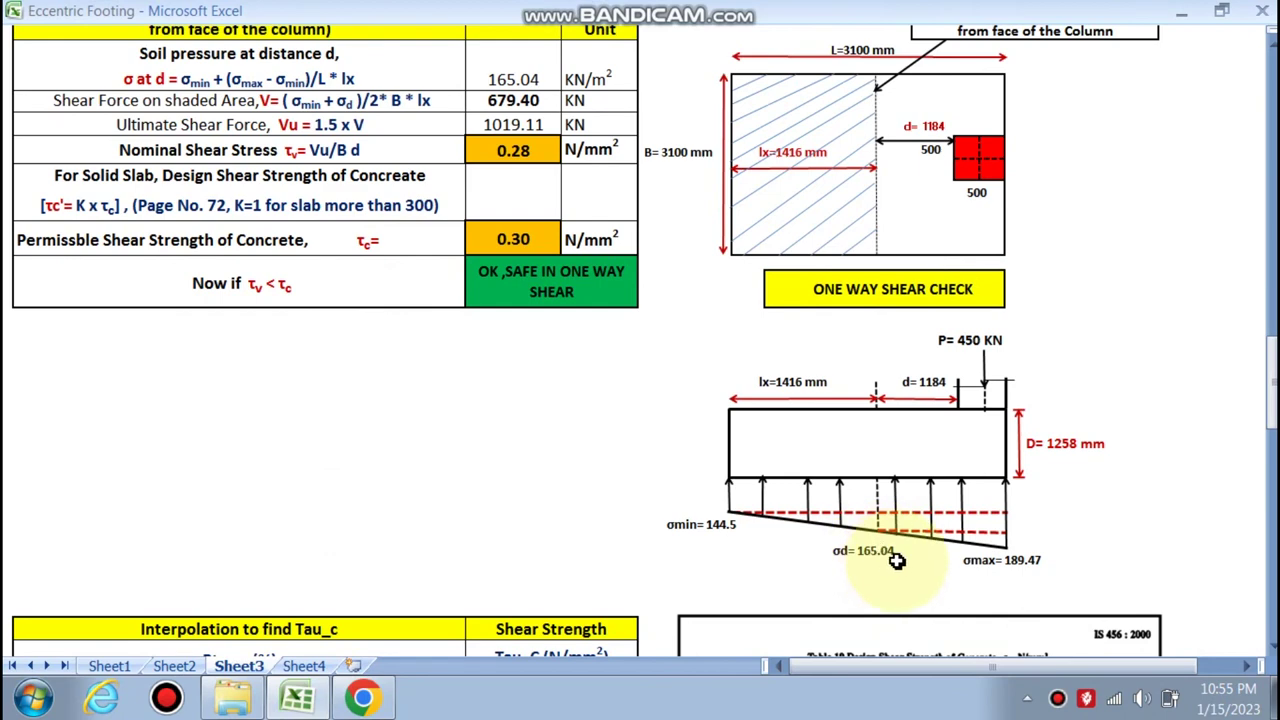
scroll(850, 552, up, 1)
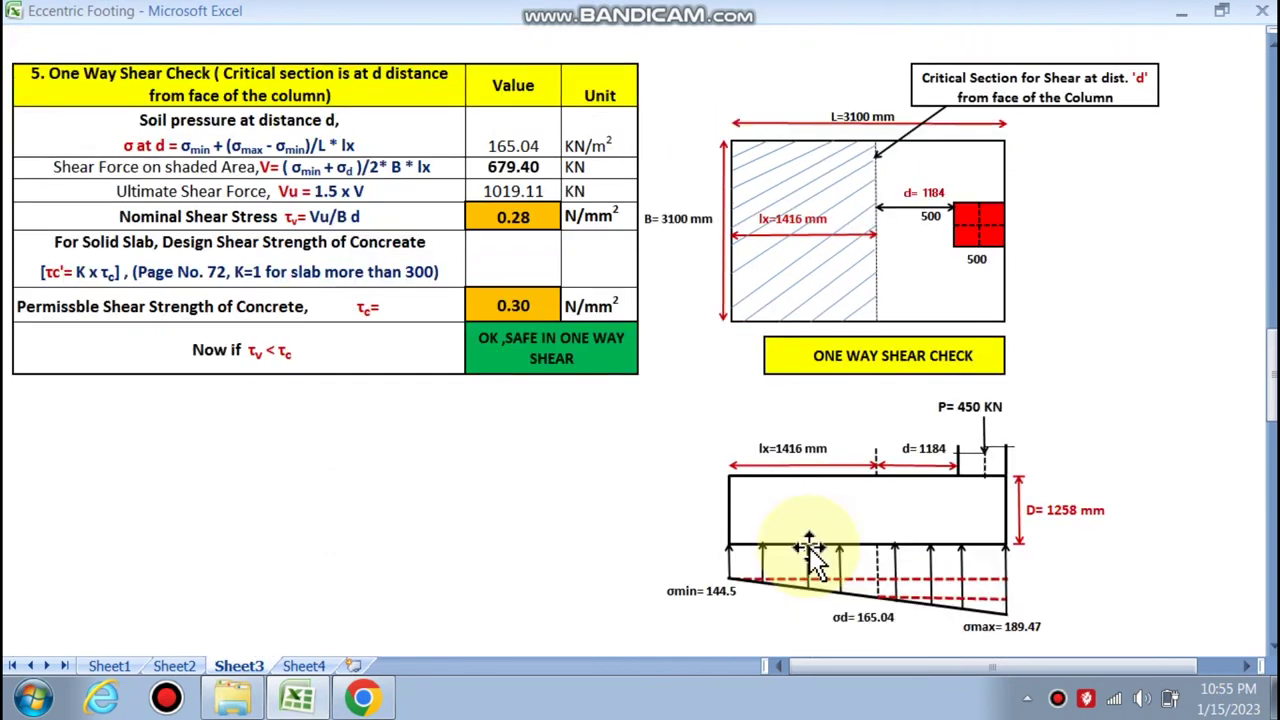
scroll(811, 543, up, 1)
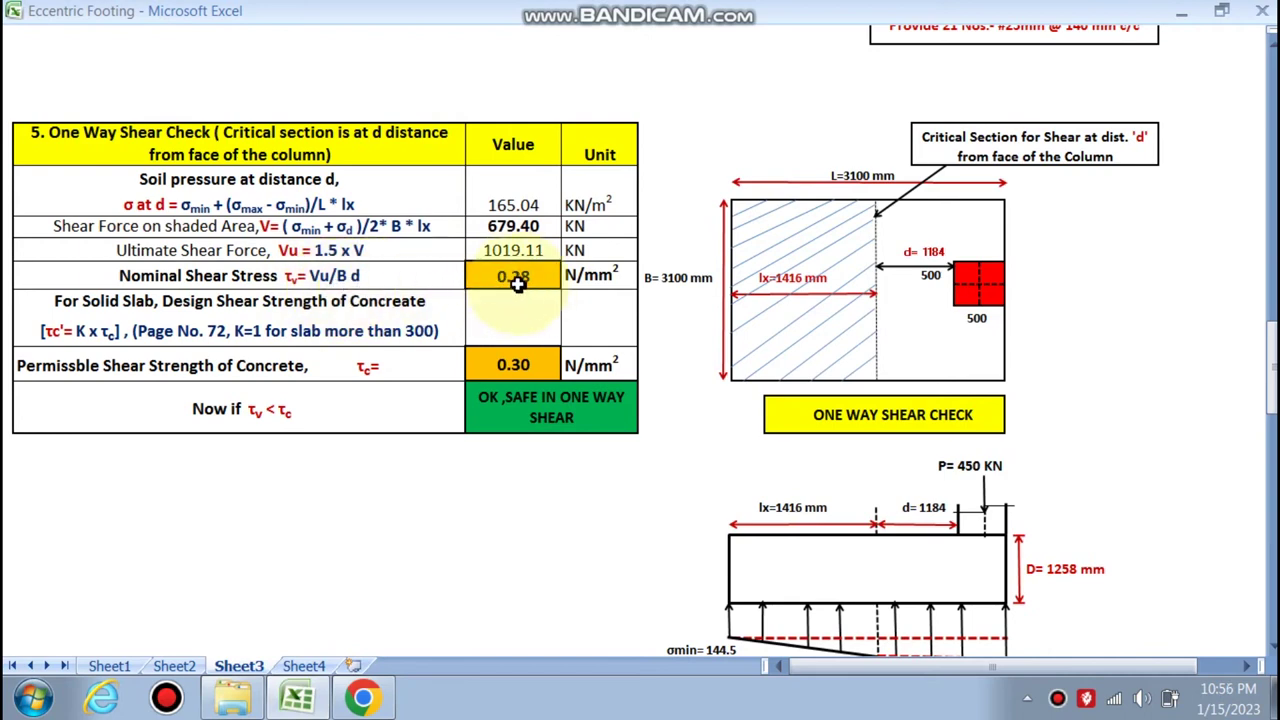
scroll(525, 288, down, 3)
Step: Review the Tau_c interpolation table, where Pt 0.281% gives 0.30 N/mm², against IS 456 Table 19
scroll(525, 288, down, 1)
scroll(525, 288, down, 3)
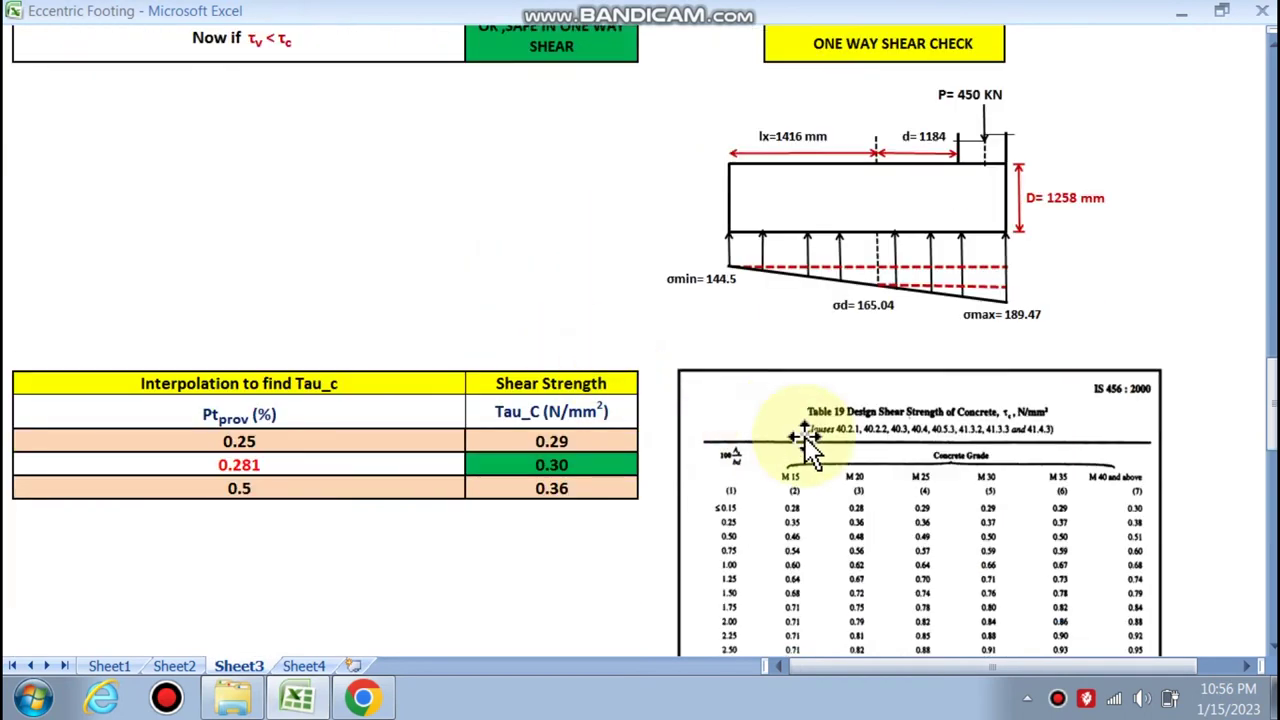
scroll(279, 480, up, 4)
scroll(277, 477, up, 5)
scroll(277, 477, up, 6)
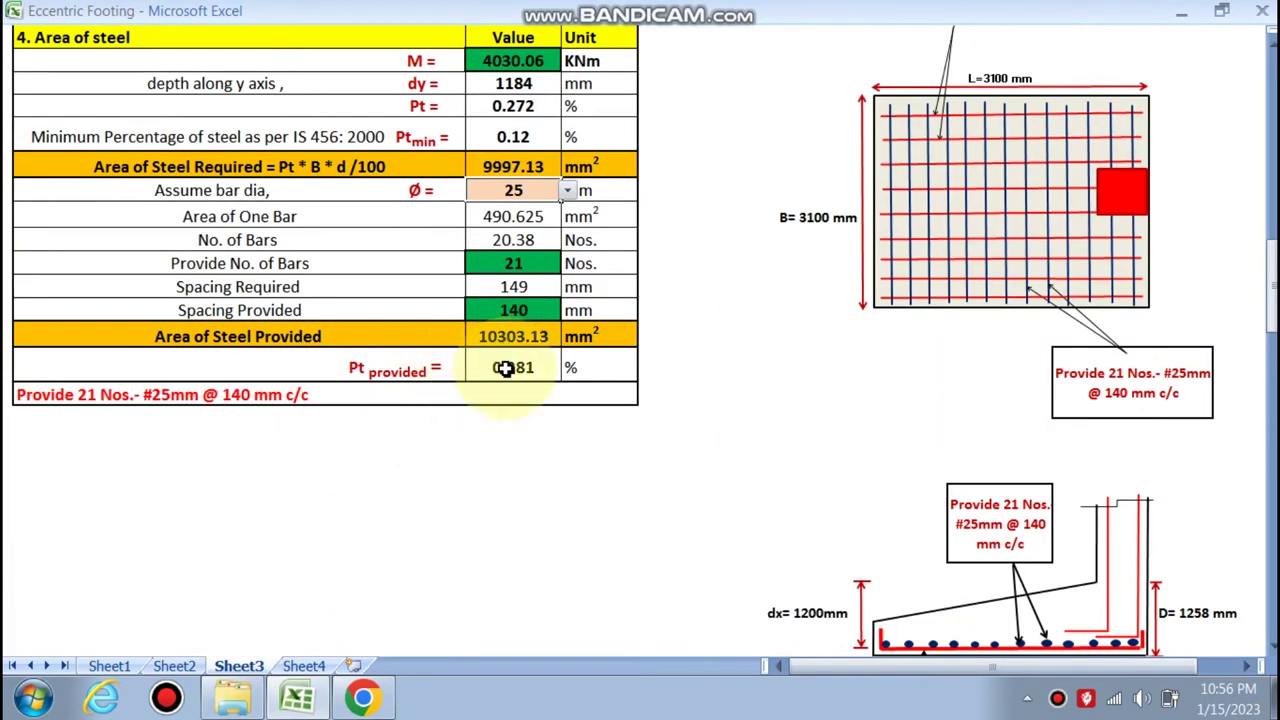
scroll(510, 397, down, 5)
scroll(505, 400, down, 5)
scroll(420, 410, down, 4)
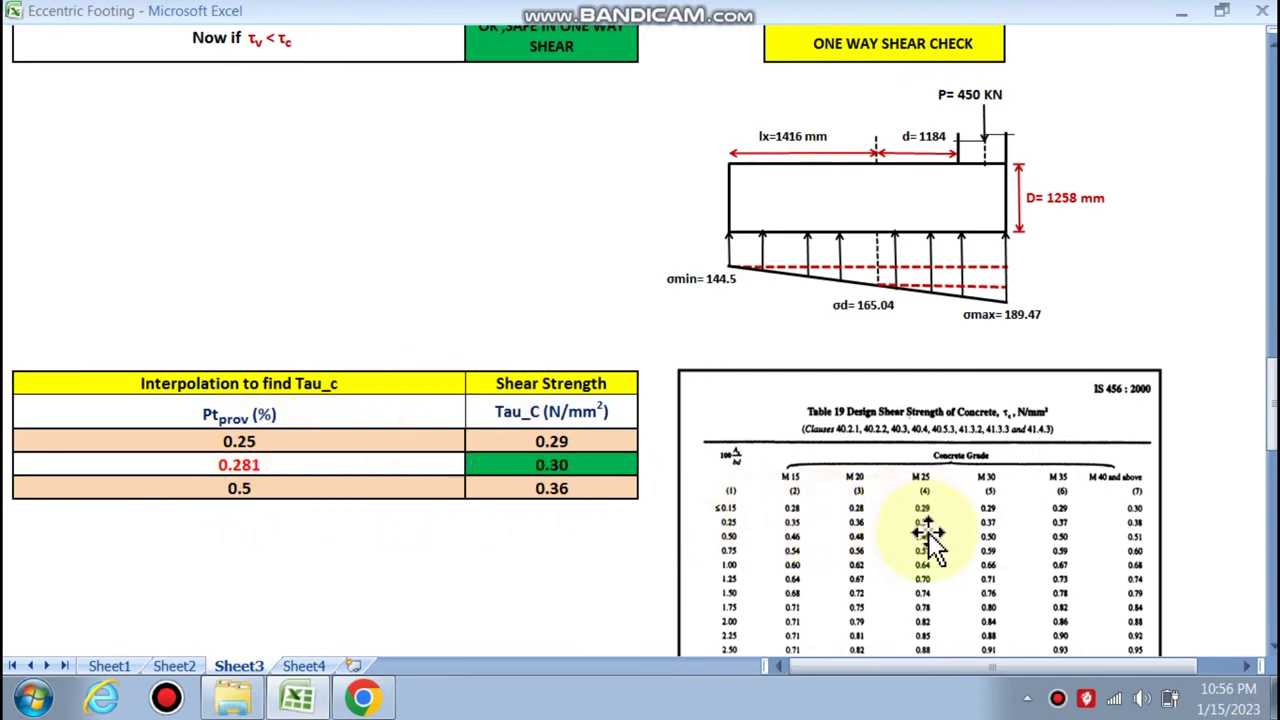
click(490, 583)
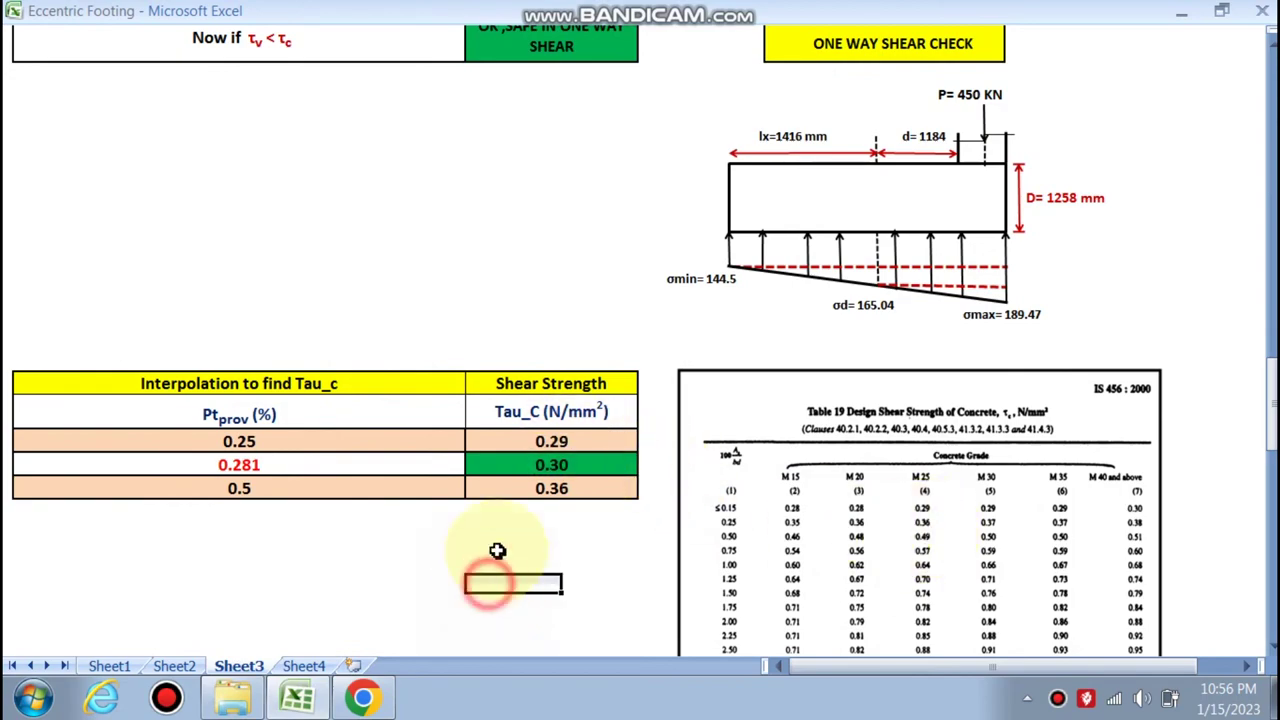
scroll(548, 463, up, 4)
scroll(545, 440, up, 1)
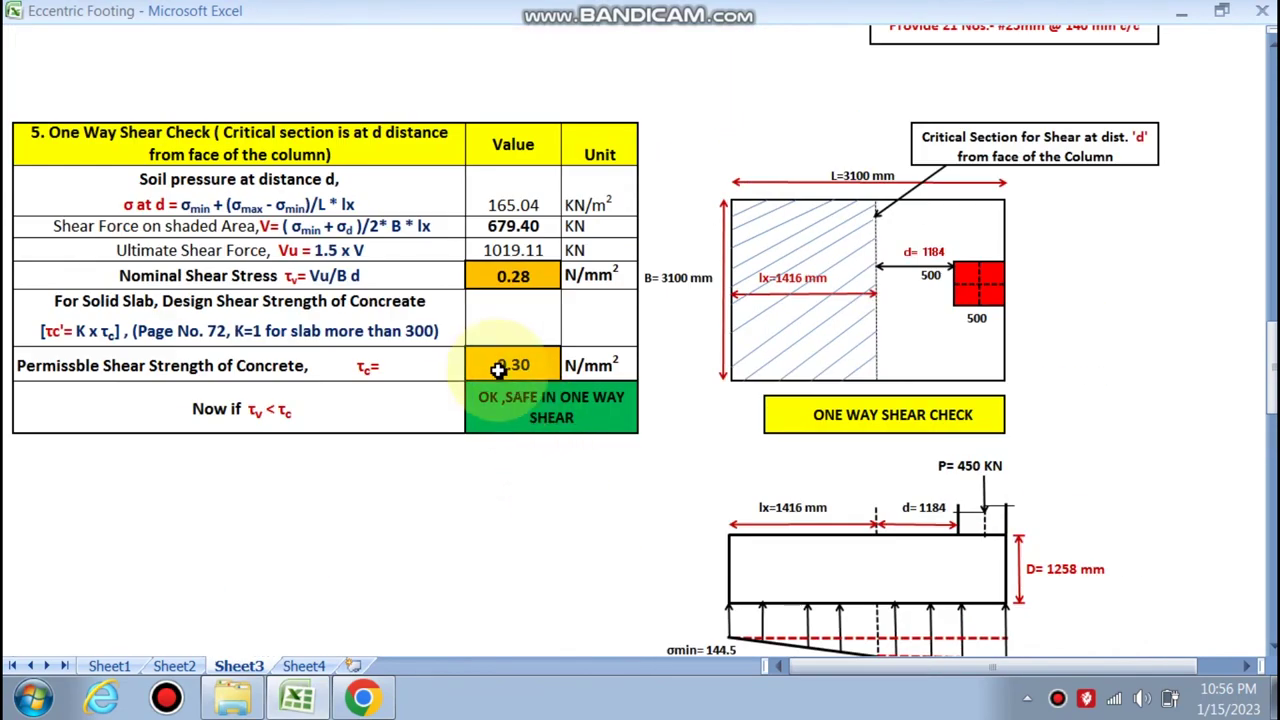
scroll(541, 415, down, 7)
scroll(543, 425, down, 1)
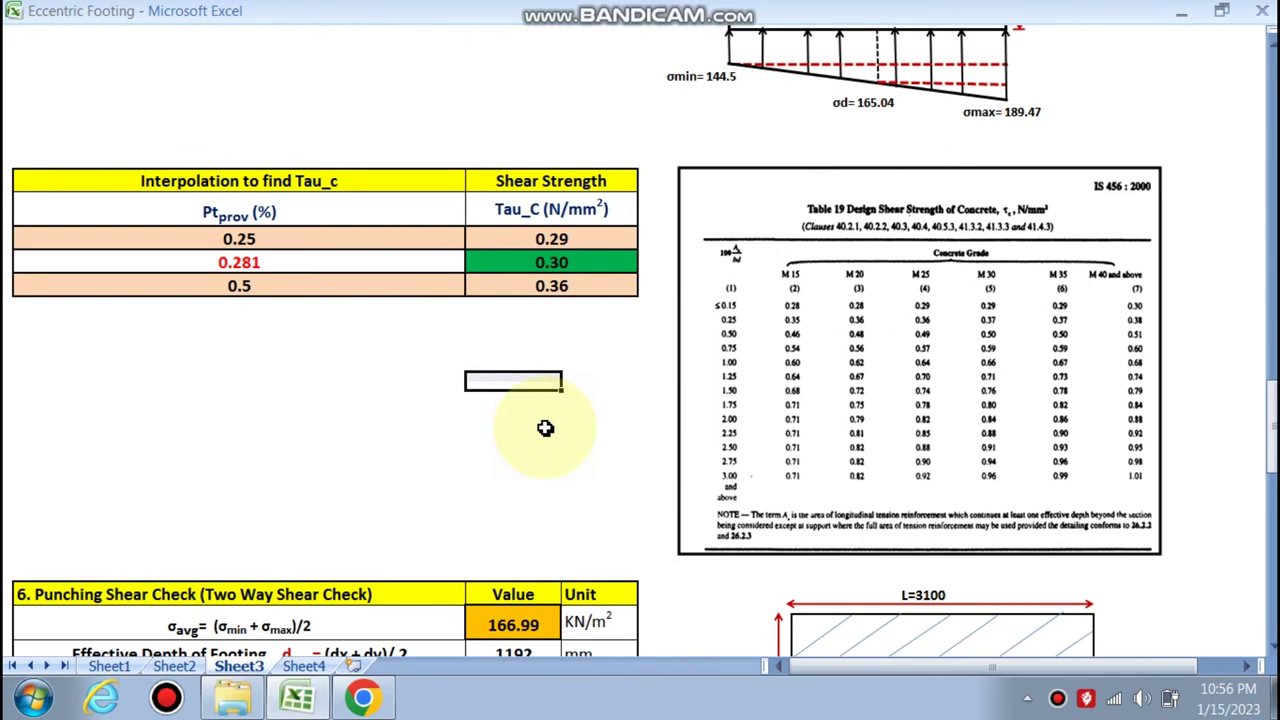
Step: Scroll to the Punching Shear Check showing τv 0.42 against allowable 1.12 N/mm², safe
scroll(400, 390, down, 4)
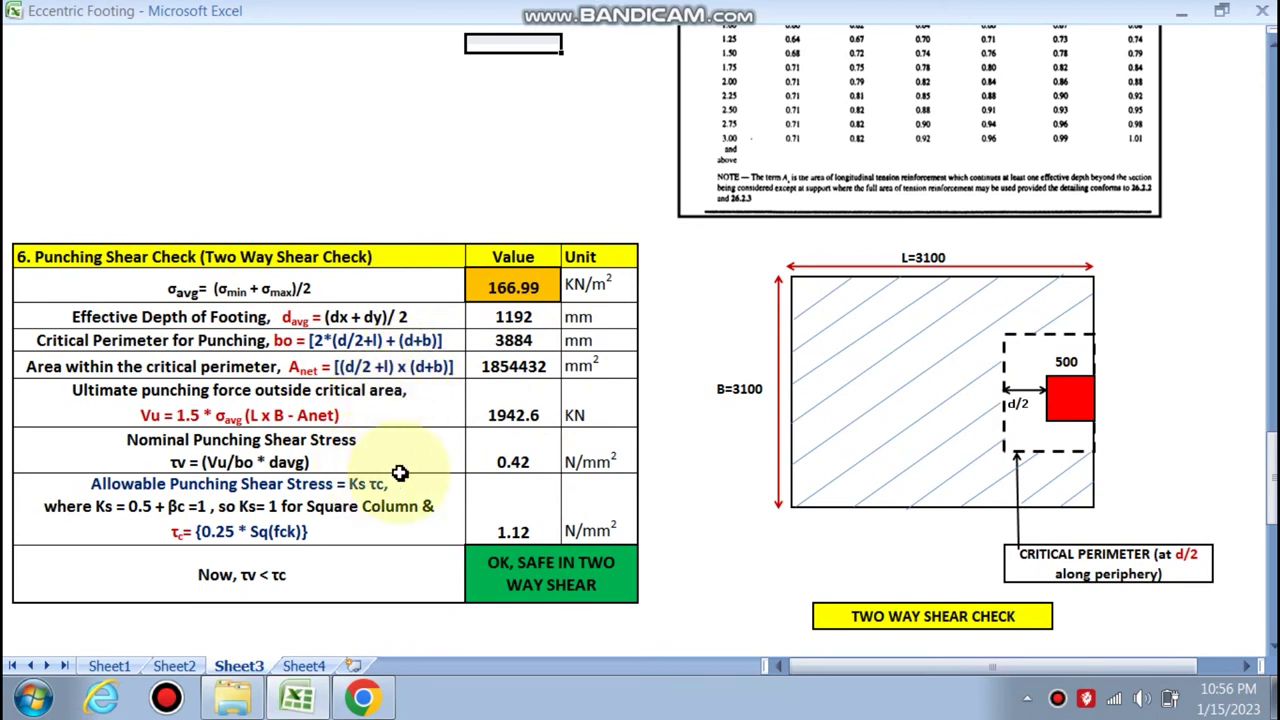
scroll(204, 332, down, 1)
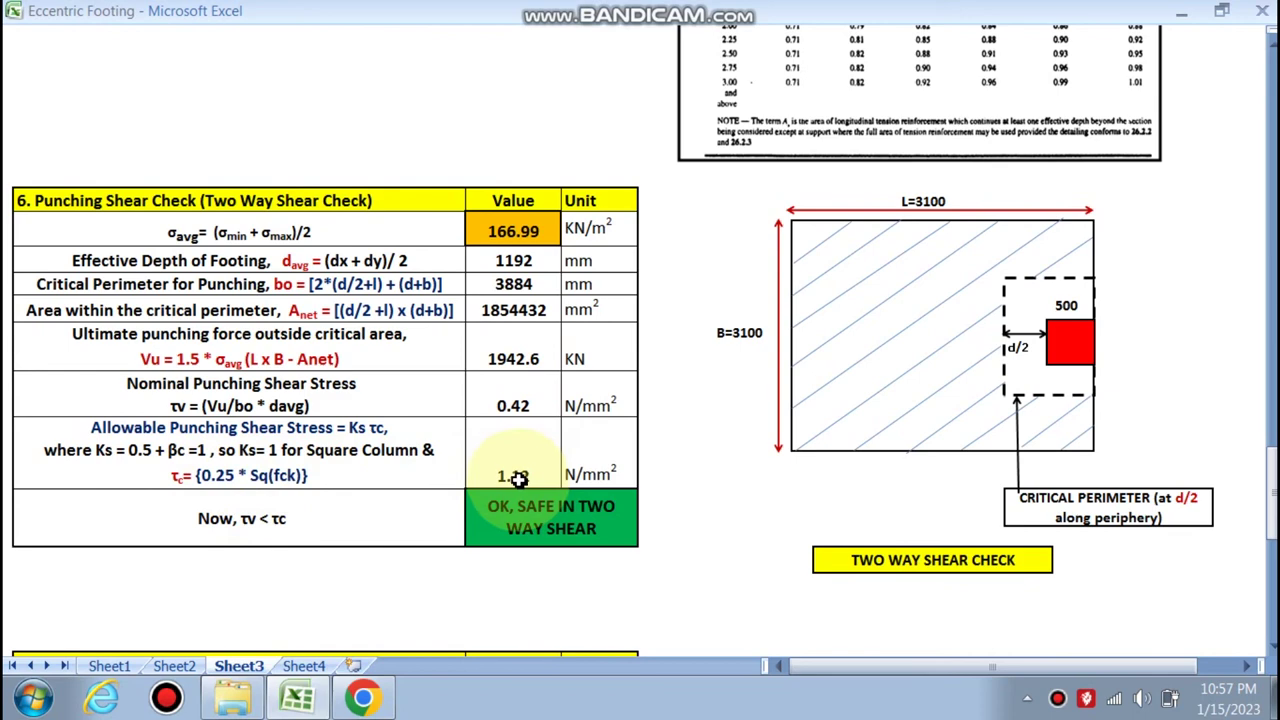
scroll(515, 495, down, 1)
scroll(550, 473, down, 1)
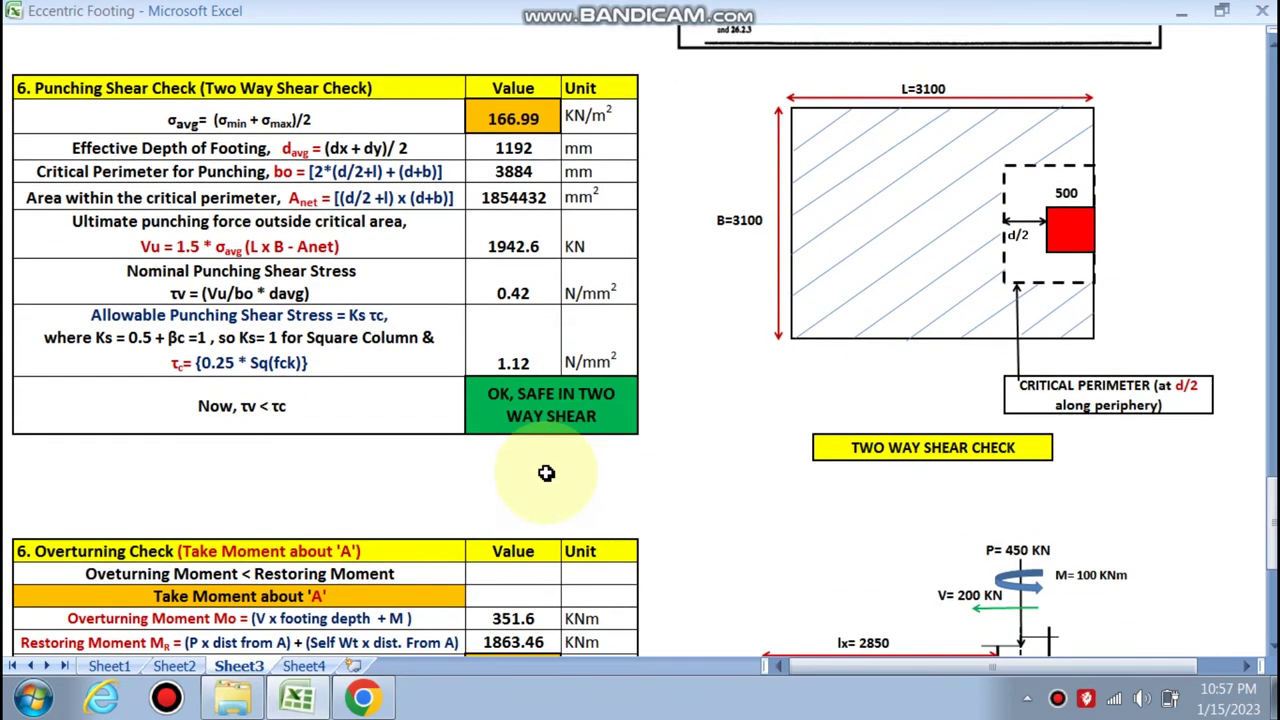
scroll(546, 473, down, 1)
scroll(546, 473, down, 4)
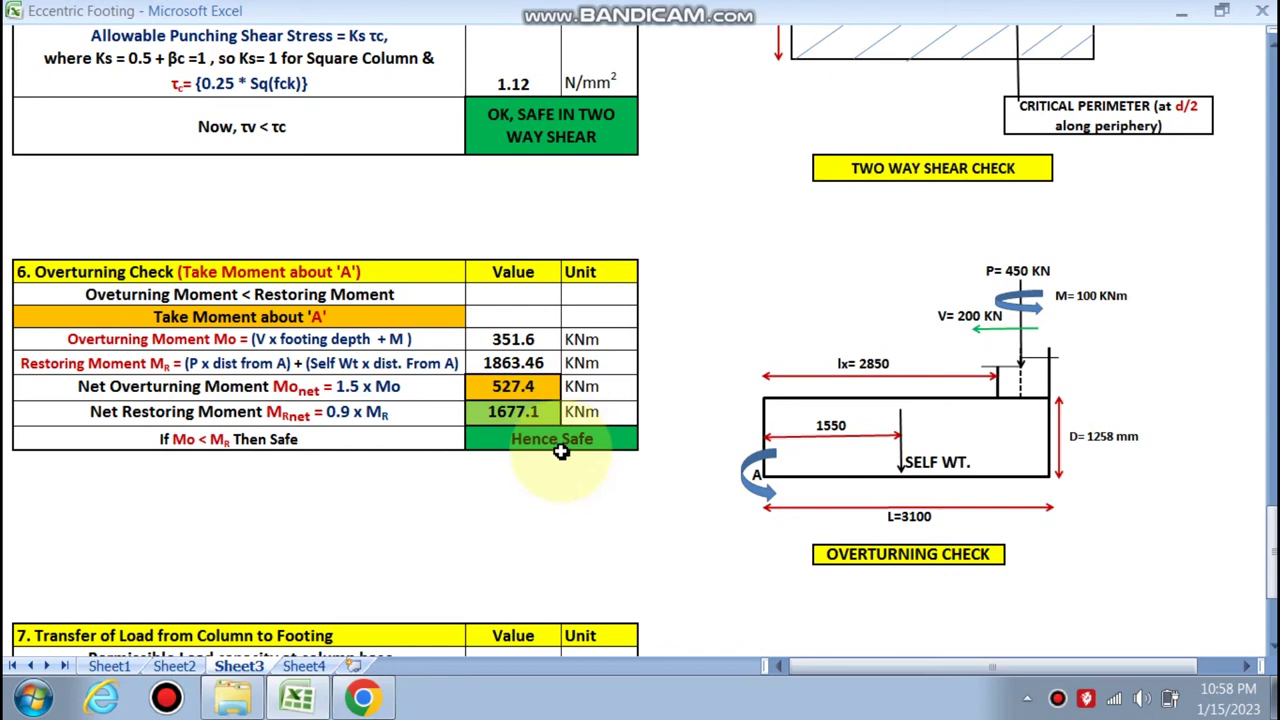
scroll(561, 452, down, 3)
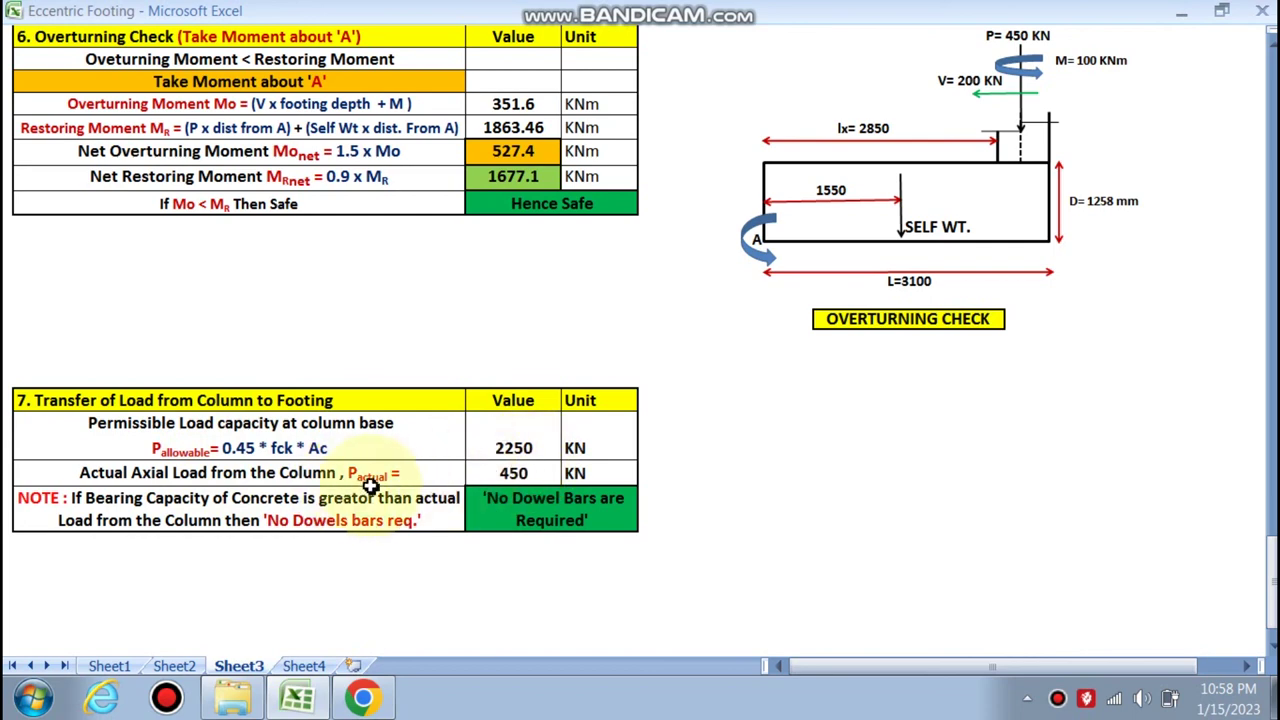
scroll(995, 268, up, 3)
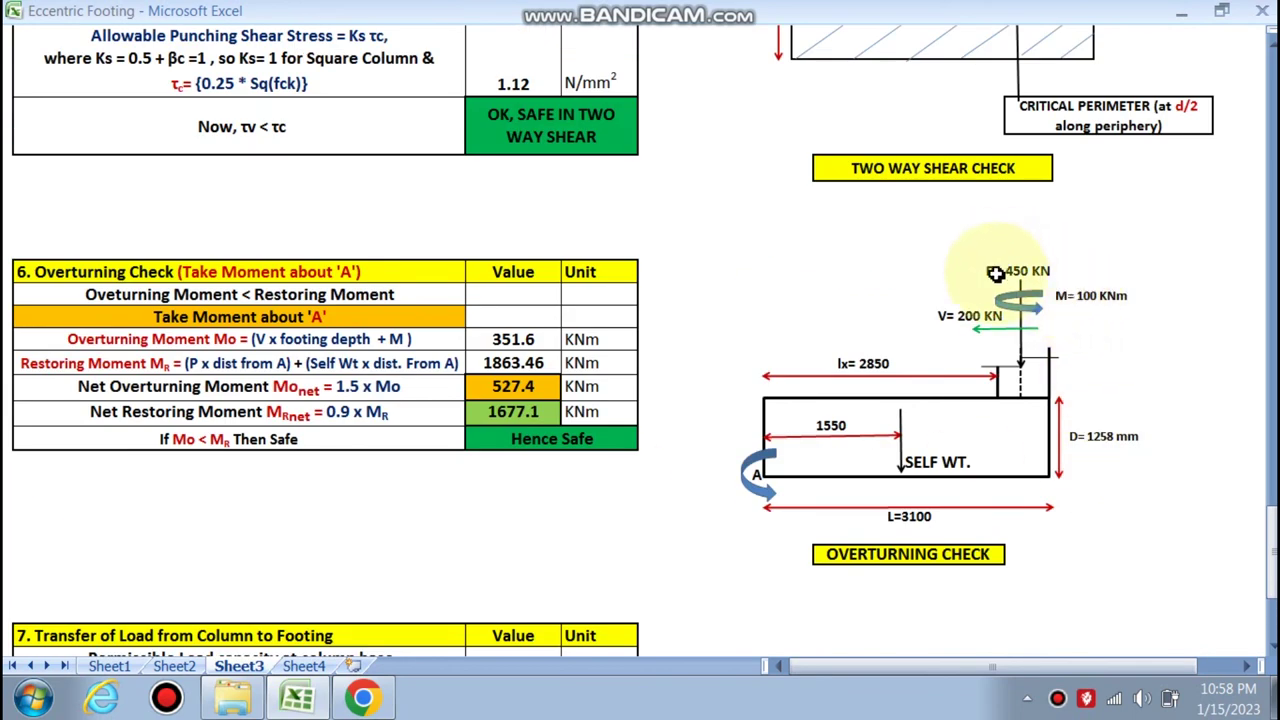
scroll(800, 380, down, 2)
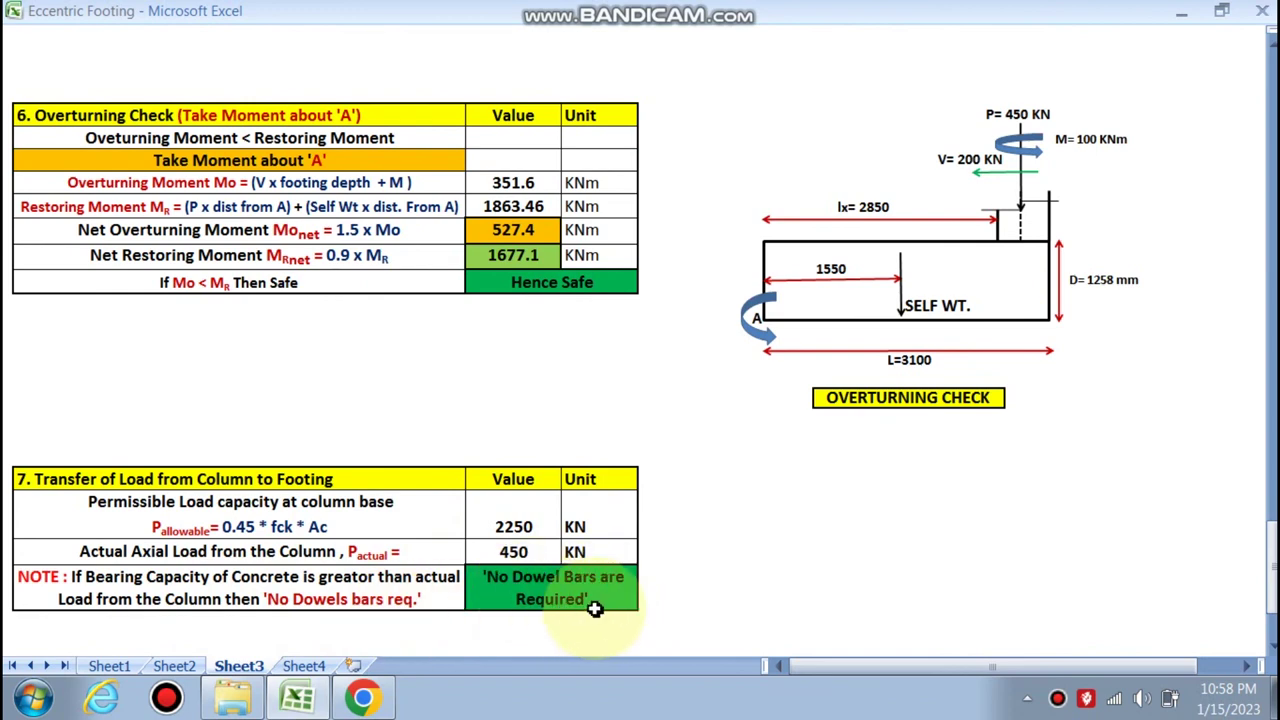
scroll(627, 549, up, 1)
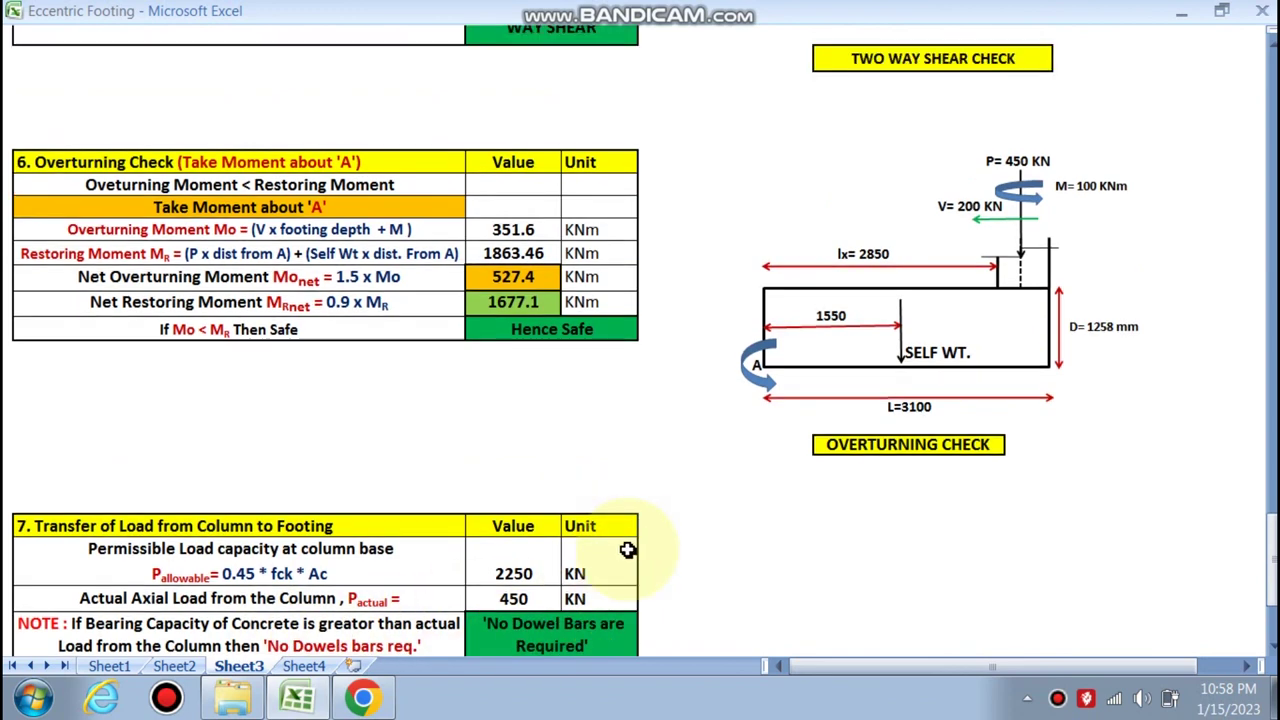
scroll(627, 549, up, 3)
scroll(627, 549, up, 1)
scroll(627, 549, up, 1)
scroll(627, 549, up, 1)
scroll(627, 549, up, 1)
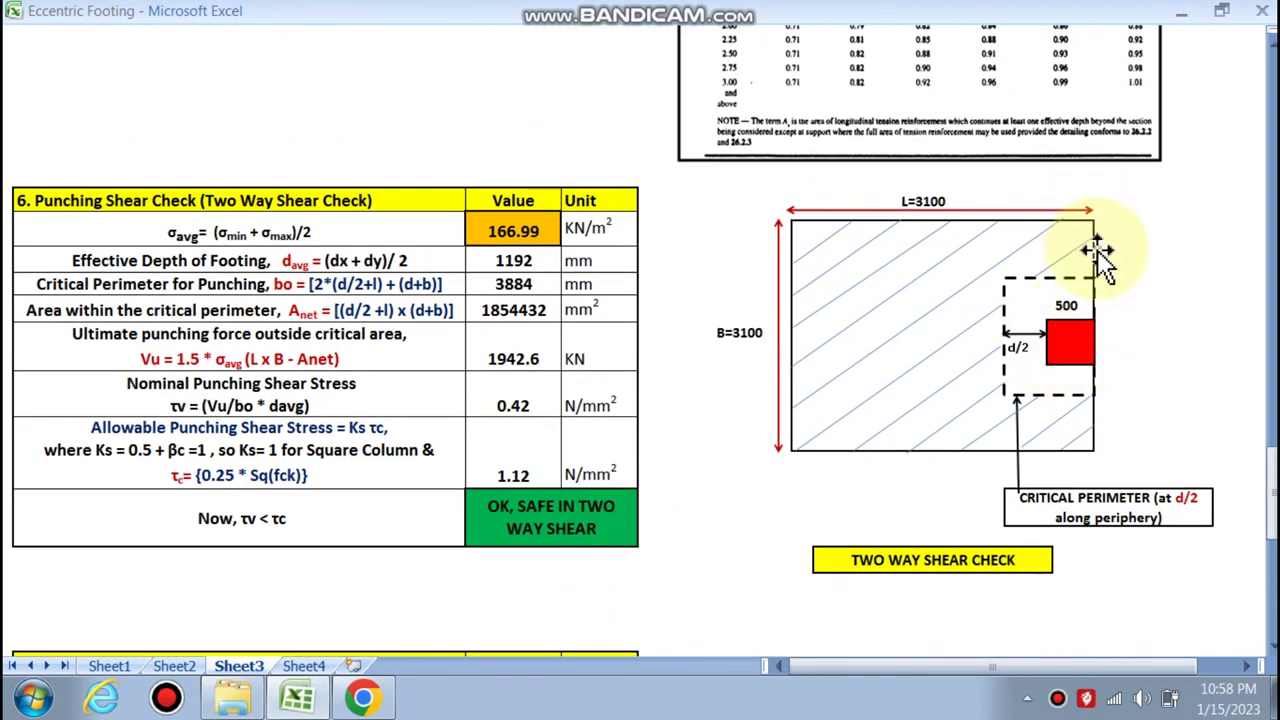
Step: Scroll back up to the sheet title and input table with the 3.10 m square footing
scroll(683, 426, up, 1)
scroll(677, 417, up, 1)
scroll(600, 480, up, 5)
scroll(585, 497, up, 5)
scroll(585, 497, up, 5)
scroll(585, 497, up, 5)
scroll(585, 497, up, 8)
scroll(585, 497, up, 2)
scroll(585, 497, up, 5)
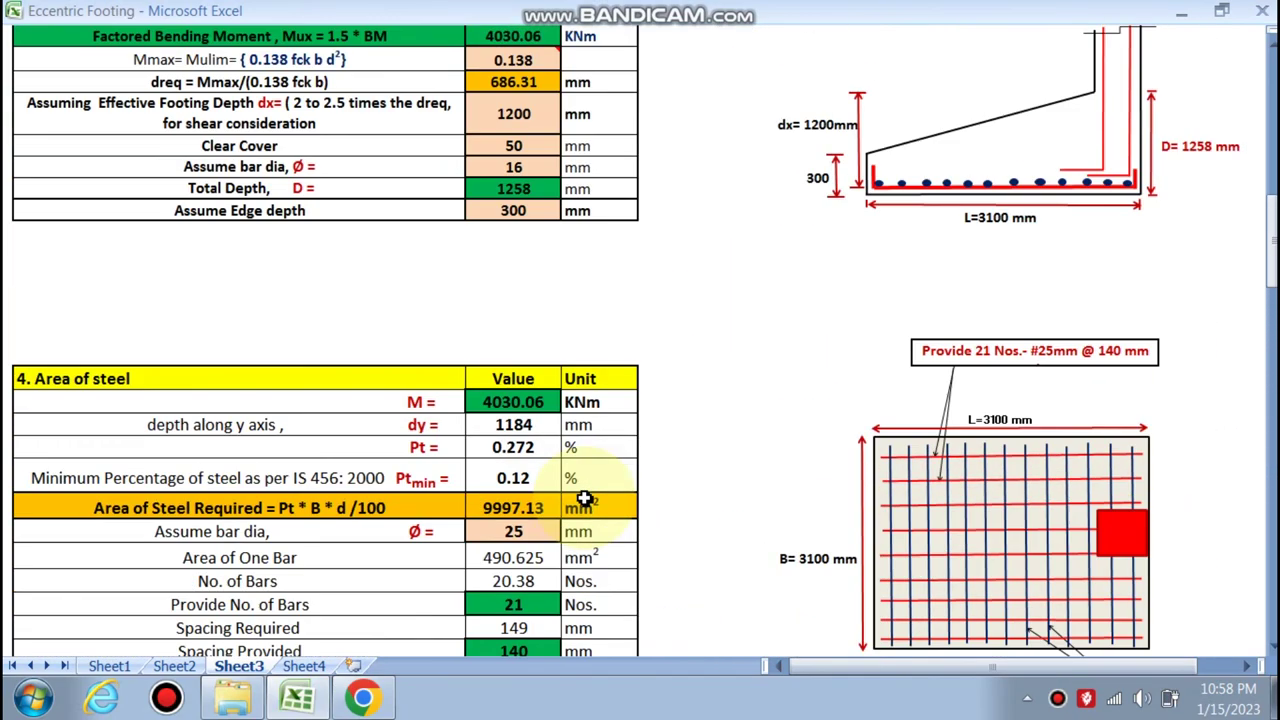
scroll(585, 497, up, 5)
scroll(585, 497, up, 5)
scroll(585, 497, up, 3)
scroll(585, 497, up, 5)
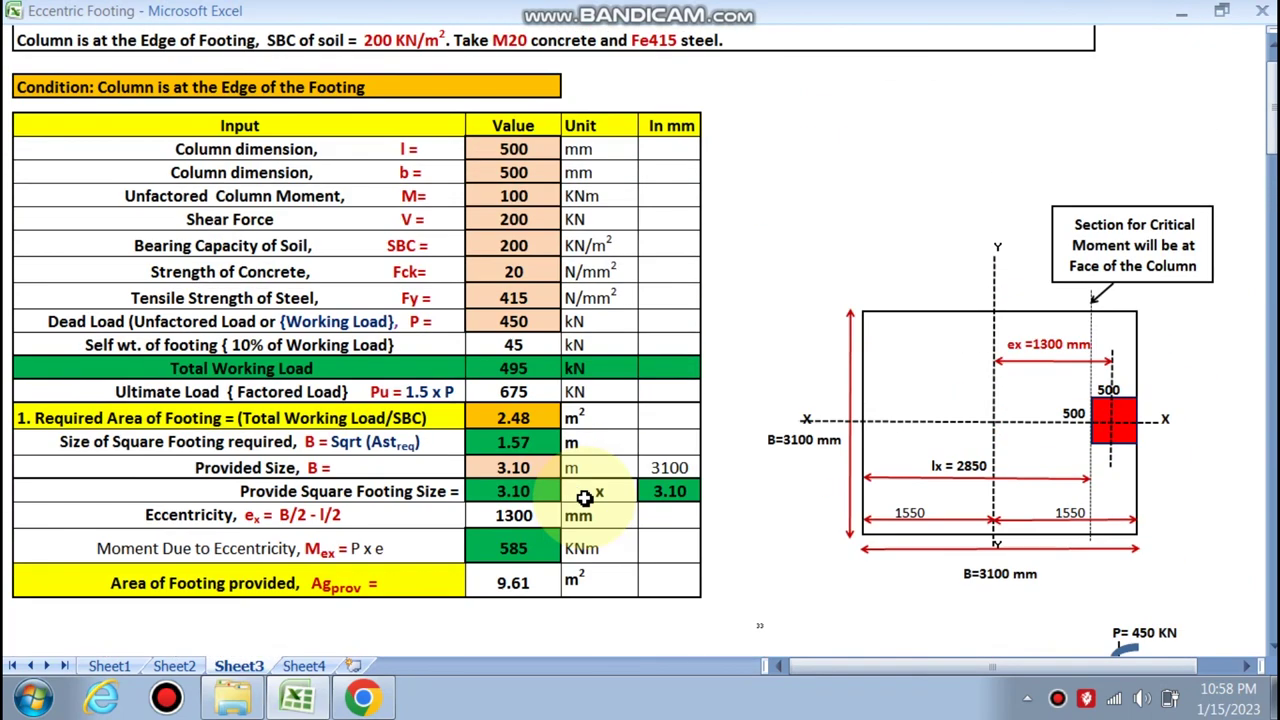
scroll(585, 497, up, 2)
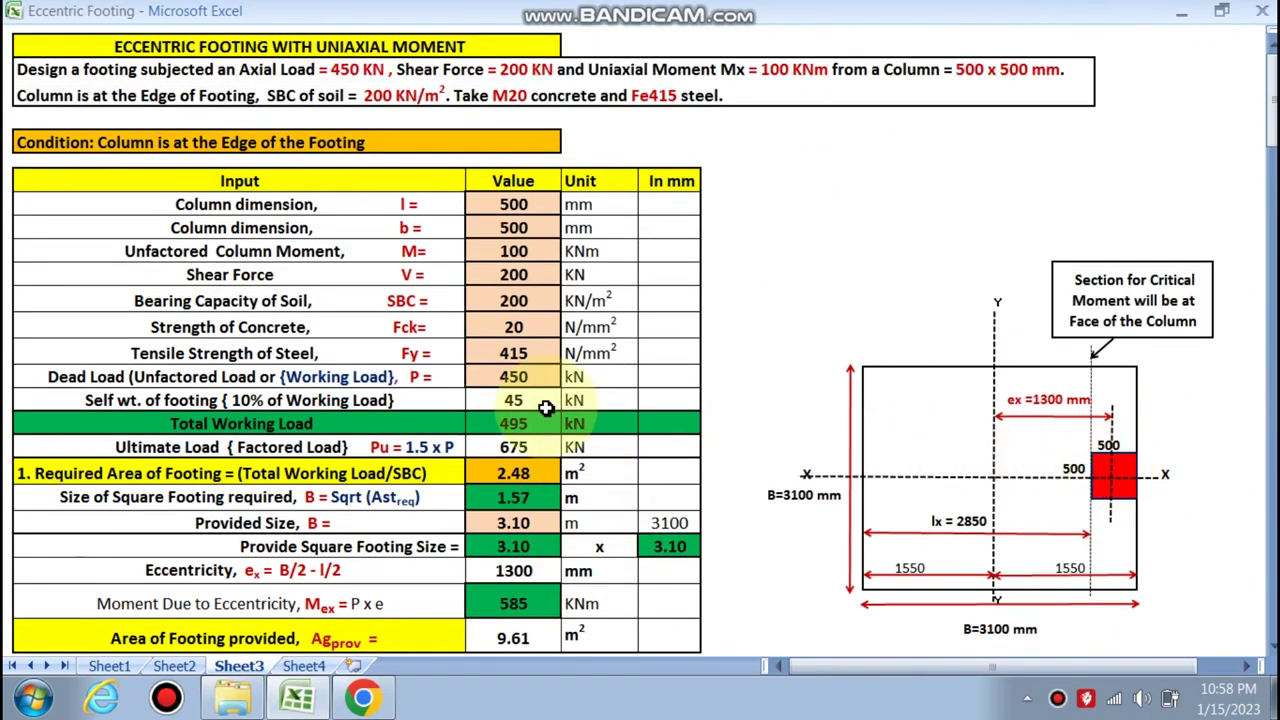